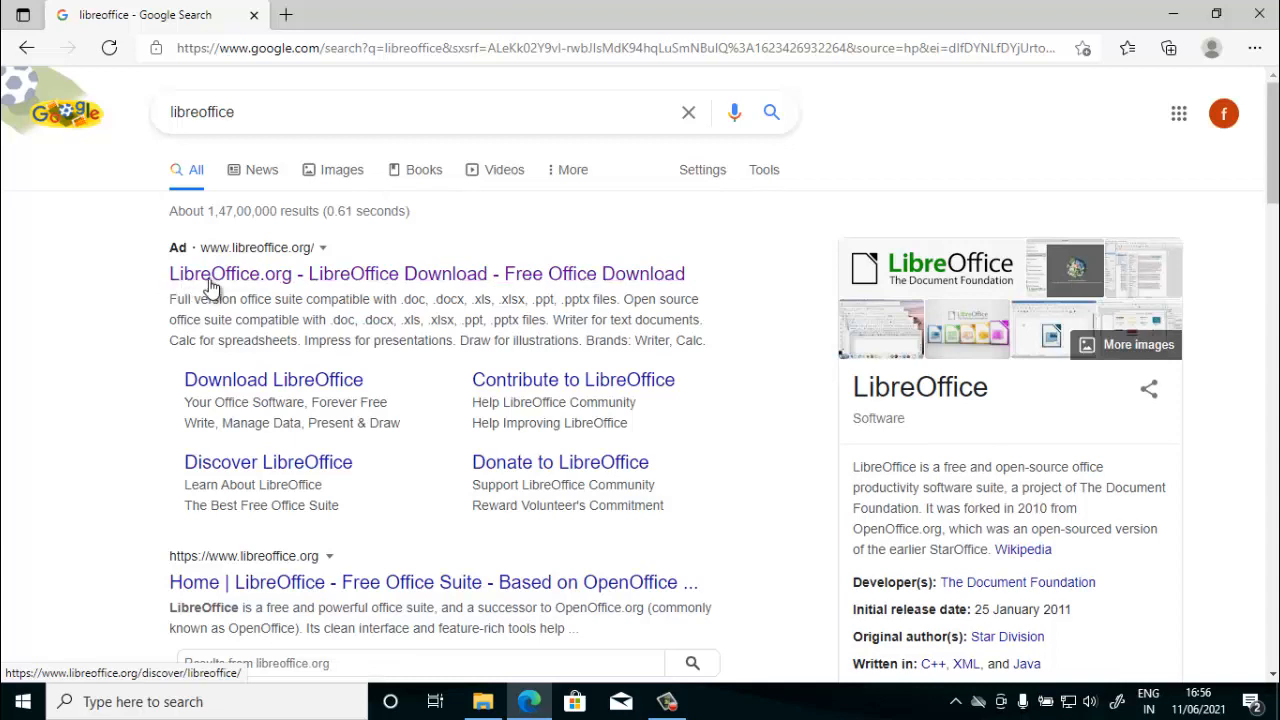
# Step: Open the LibreOffice website from the search results and go to its Download LibreOffice page
pyautogui.click(367, 285)
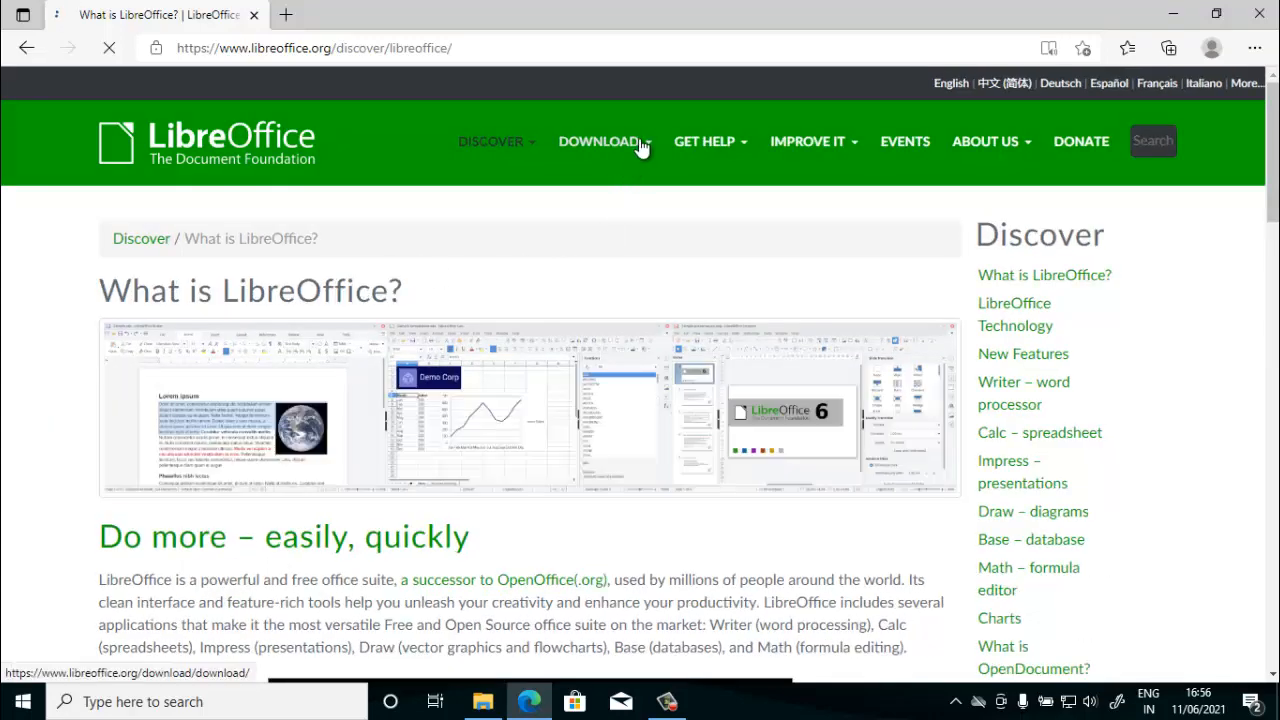
pyautogui.moveTo(648, 150)
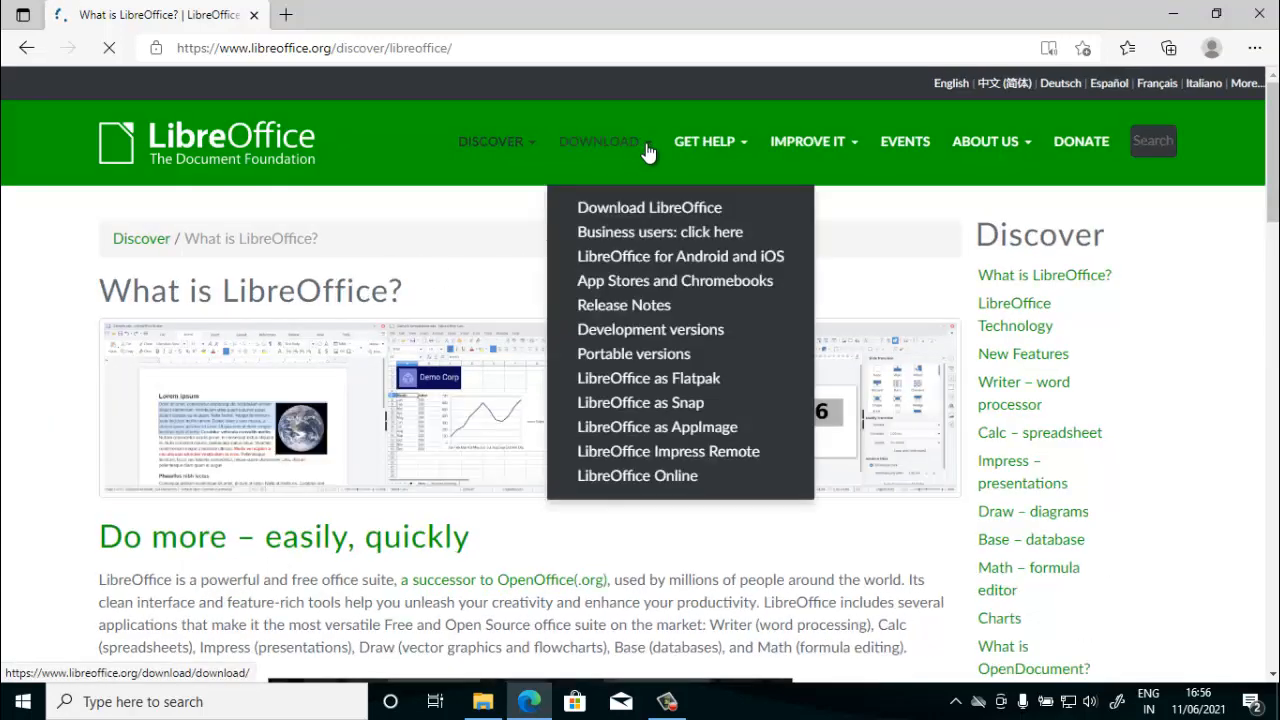
pyautogui.click(681, 212)
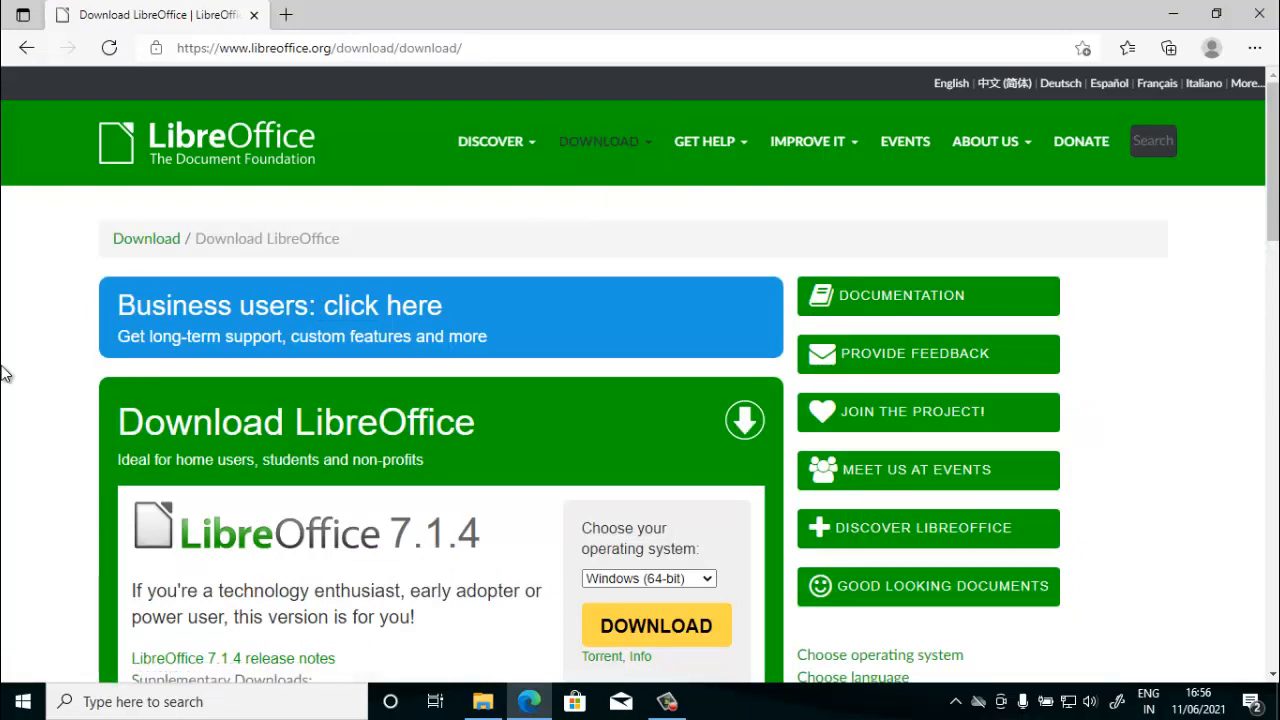
pyautogui.scroll(-2, 5, 372)
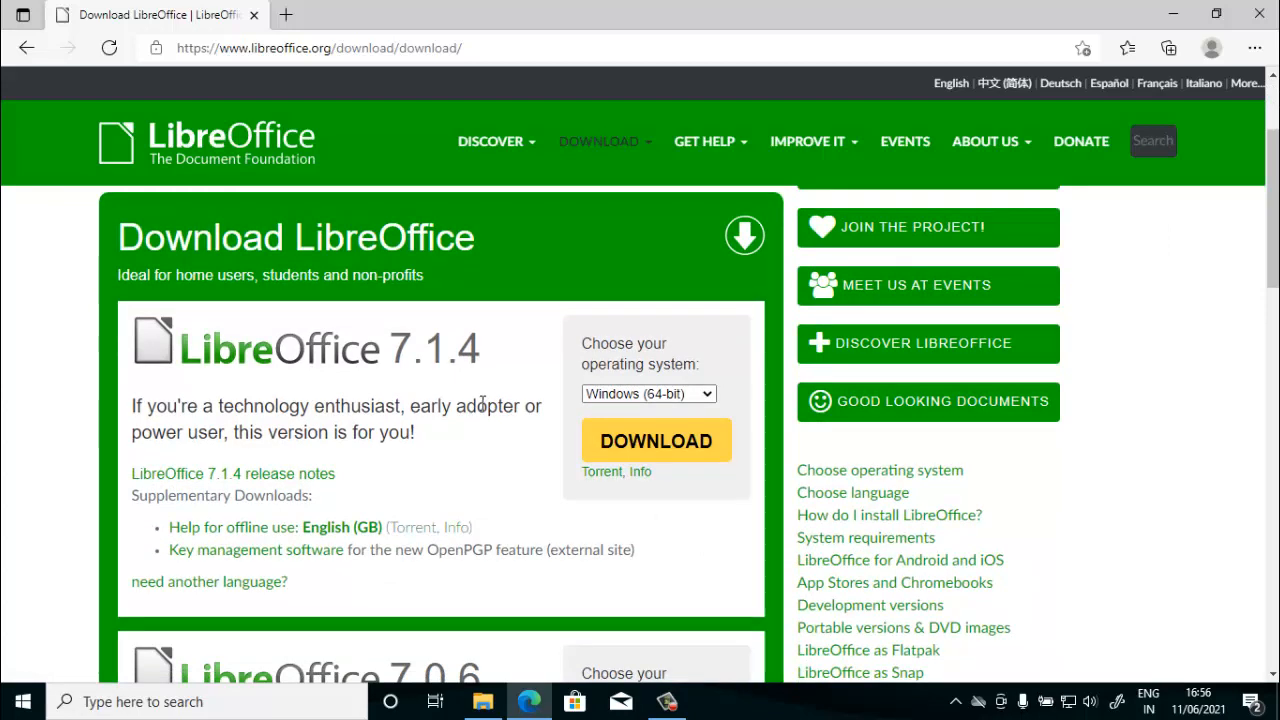
# Step: Check the operating system choices offered for LibreOffice 7.1.4 and close the browser
pyautogui.click(698, 400)
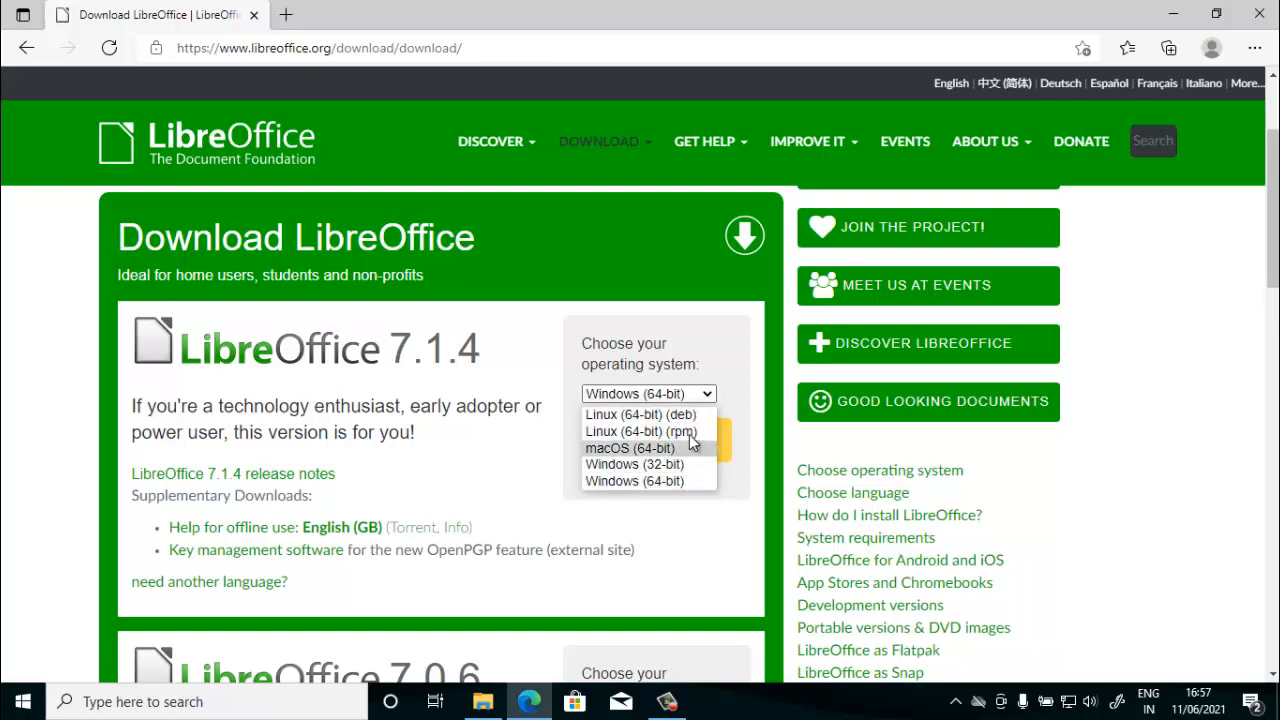
pyautogui.click(699, 545)
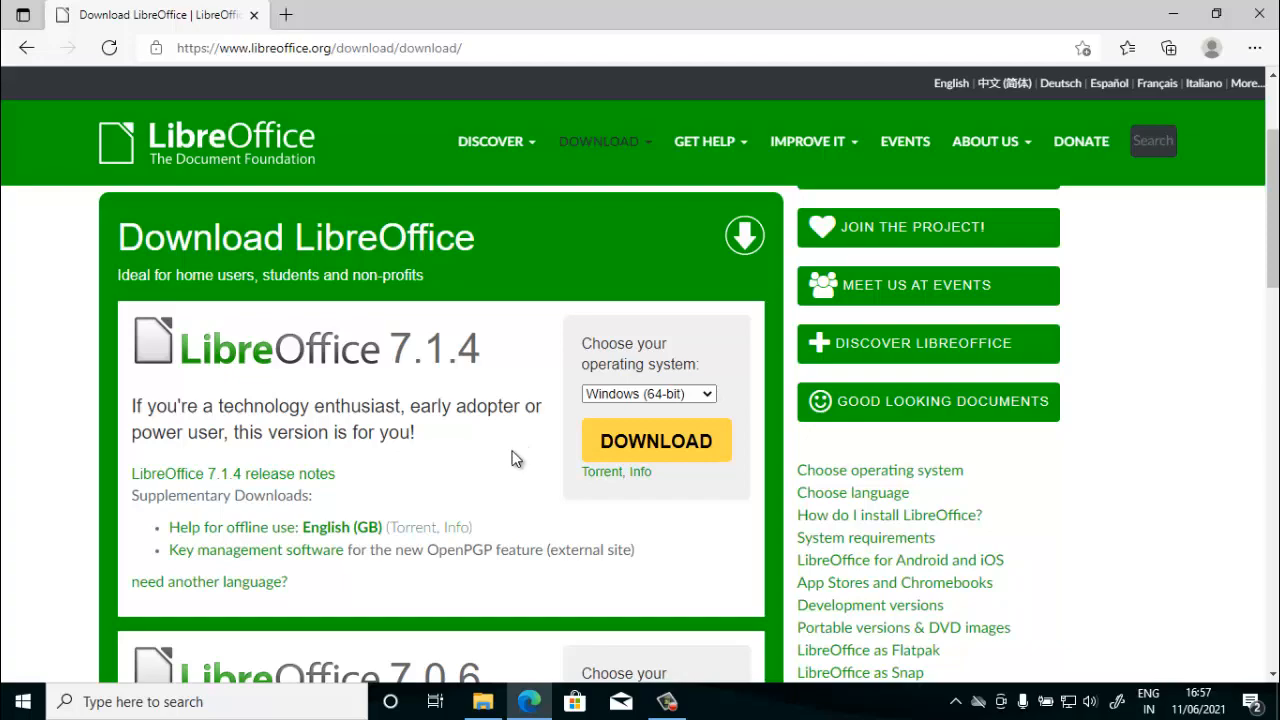
pyautogui.click(1263, 13)
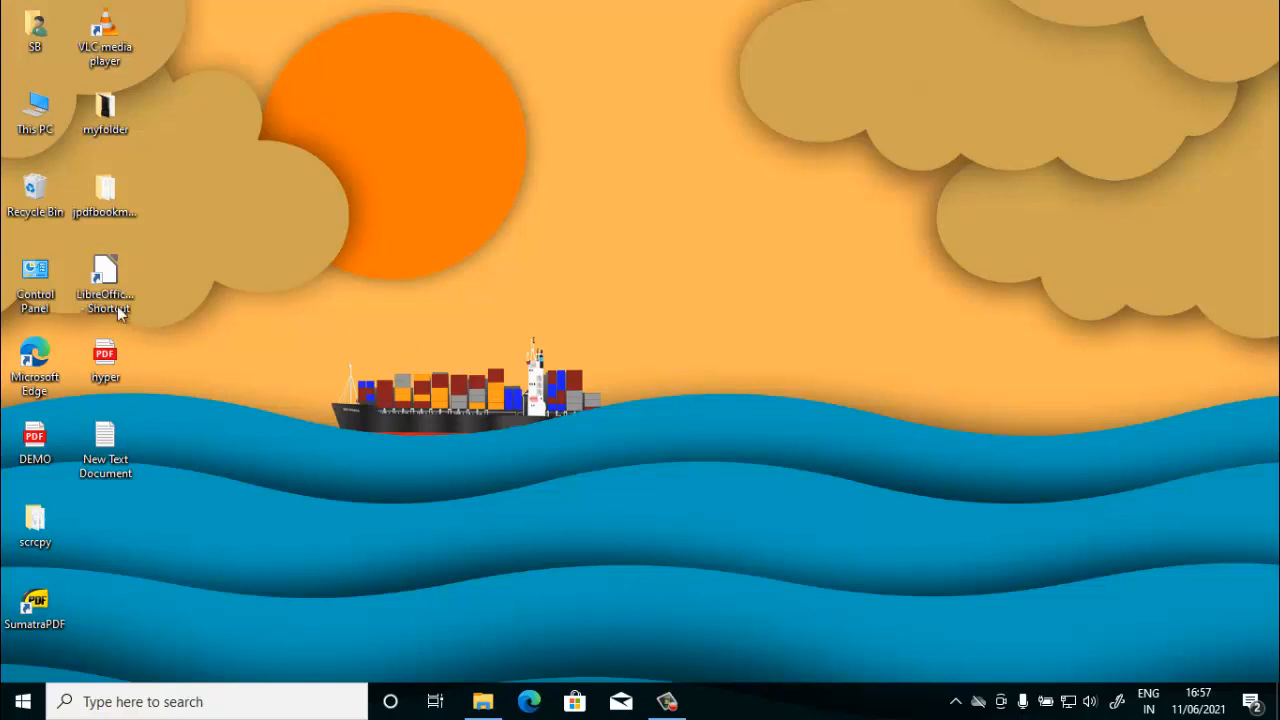
# Step: Launch LibreOffice from the desktop shortcut and open the hyper PDF from the Desktop folder
pyautogui.click(94, 283)
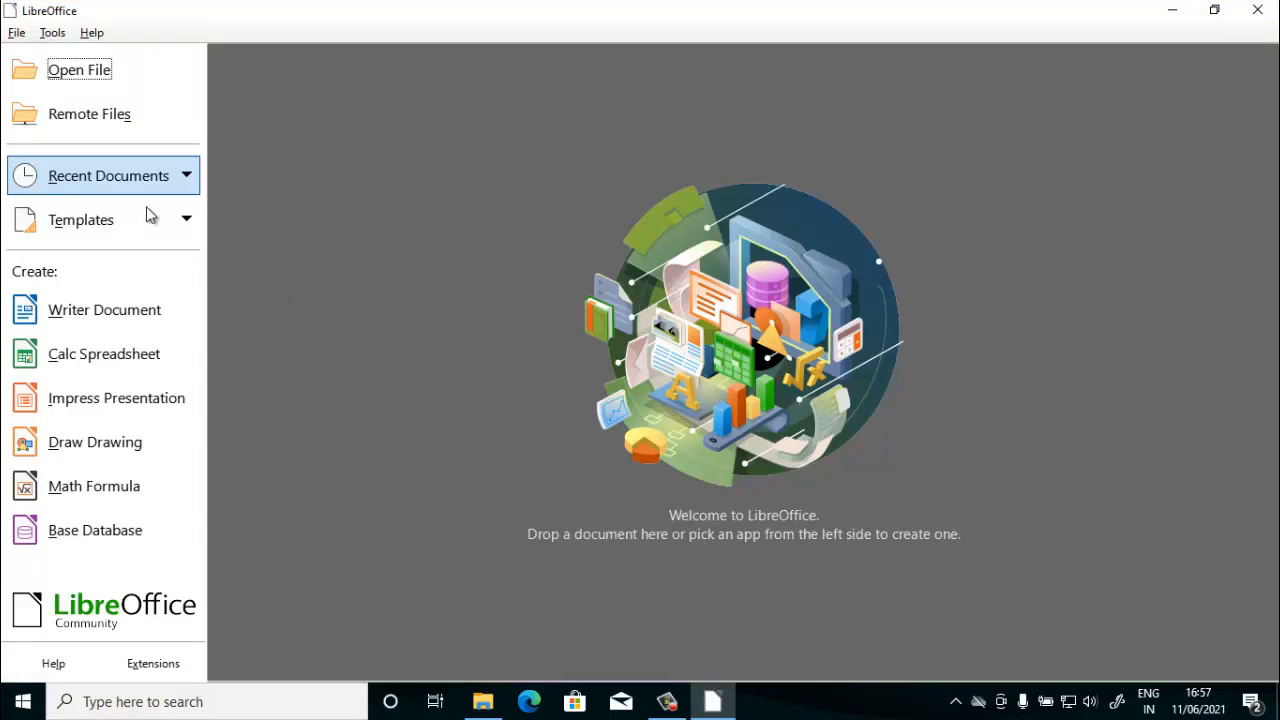
pyautogui.click(74, 74)
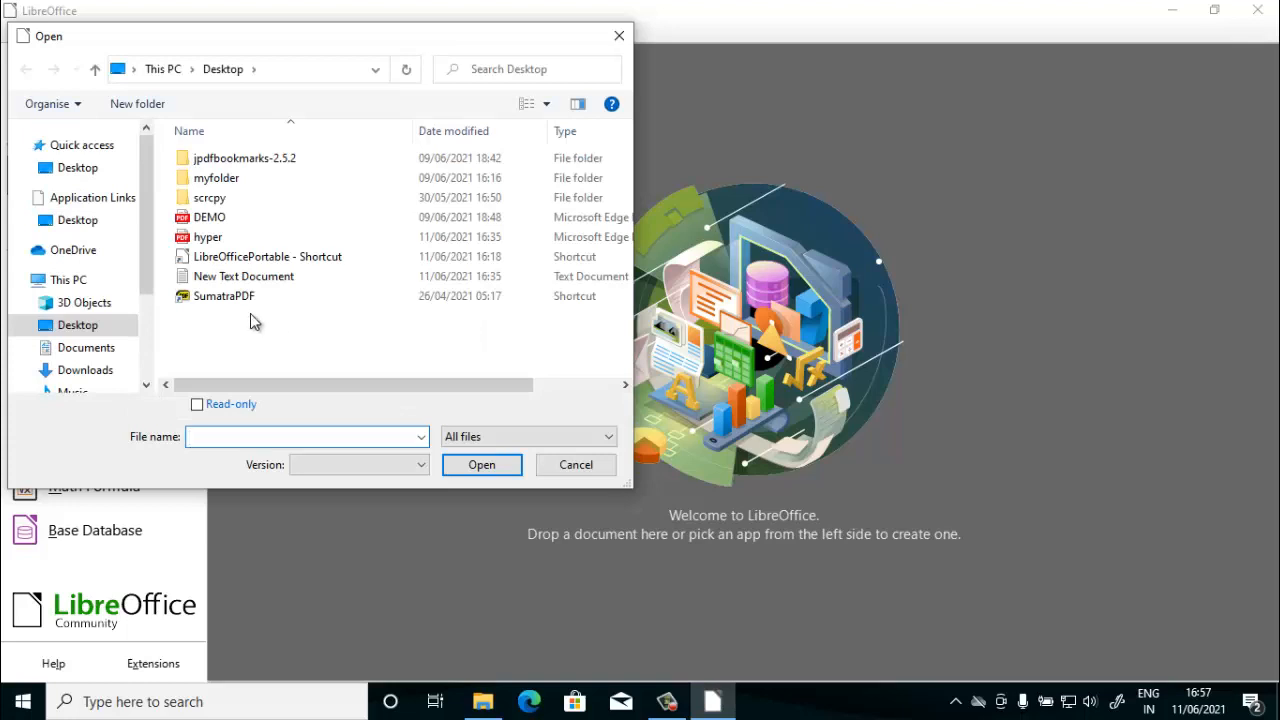
pyautogui.doubleClick(208, 240)
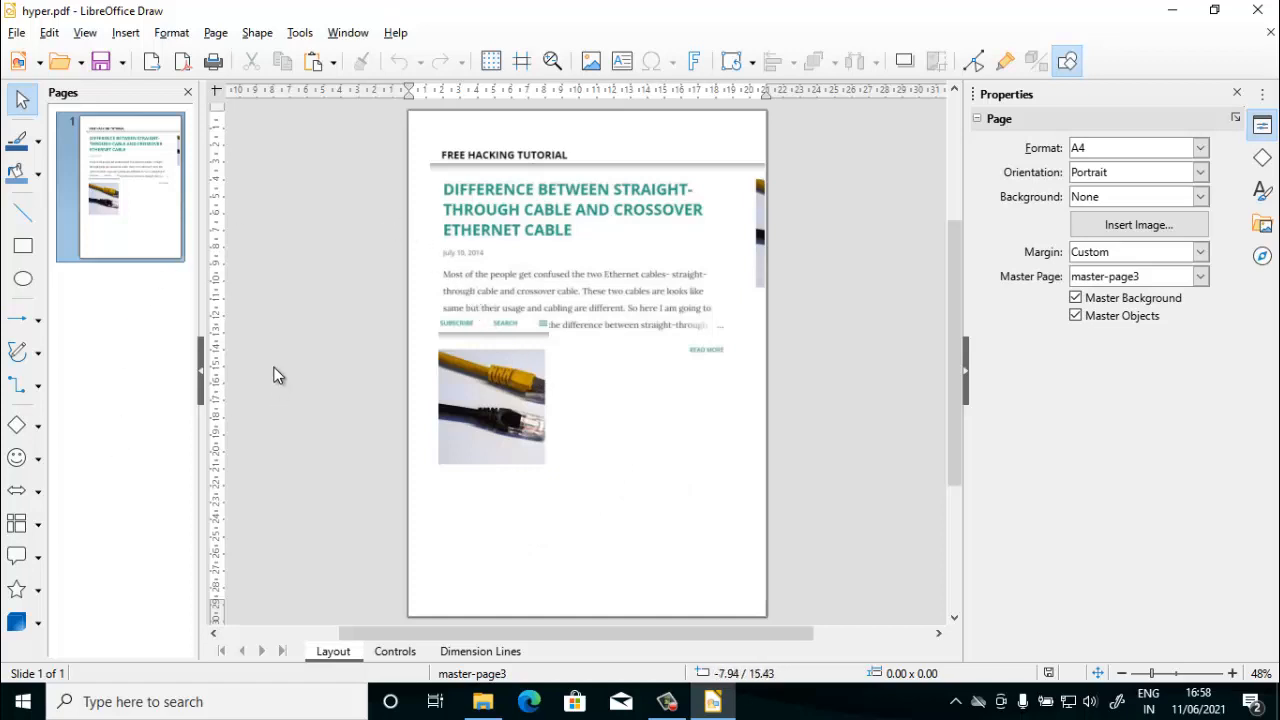
# Step: Insert a text box in the blank area beside the lower cable picture, reading "Click here to view more"
pyautogui.click(125, 32)
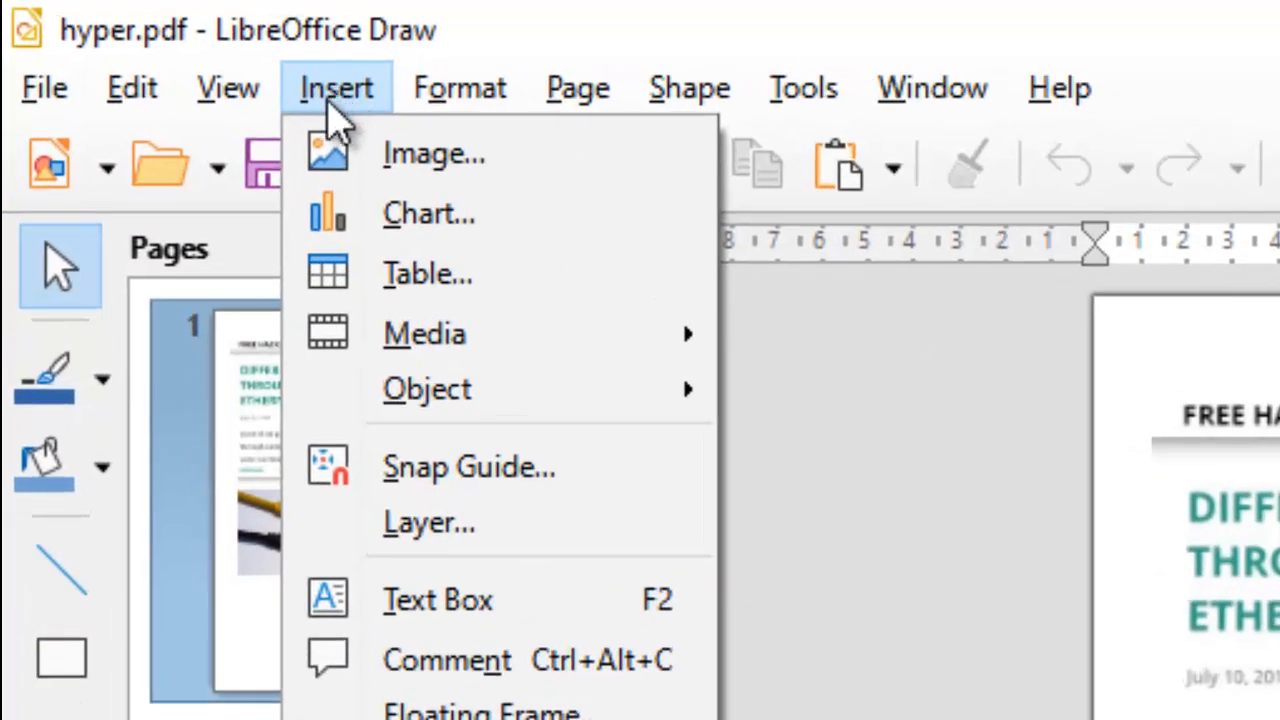
pyautogui.click(482, 605)
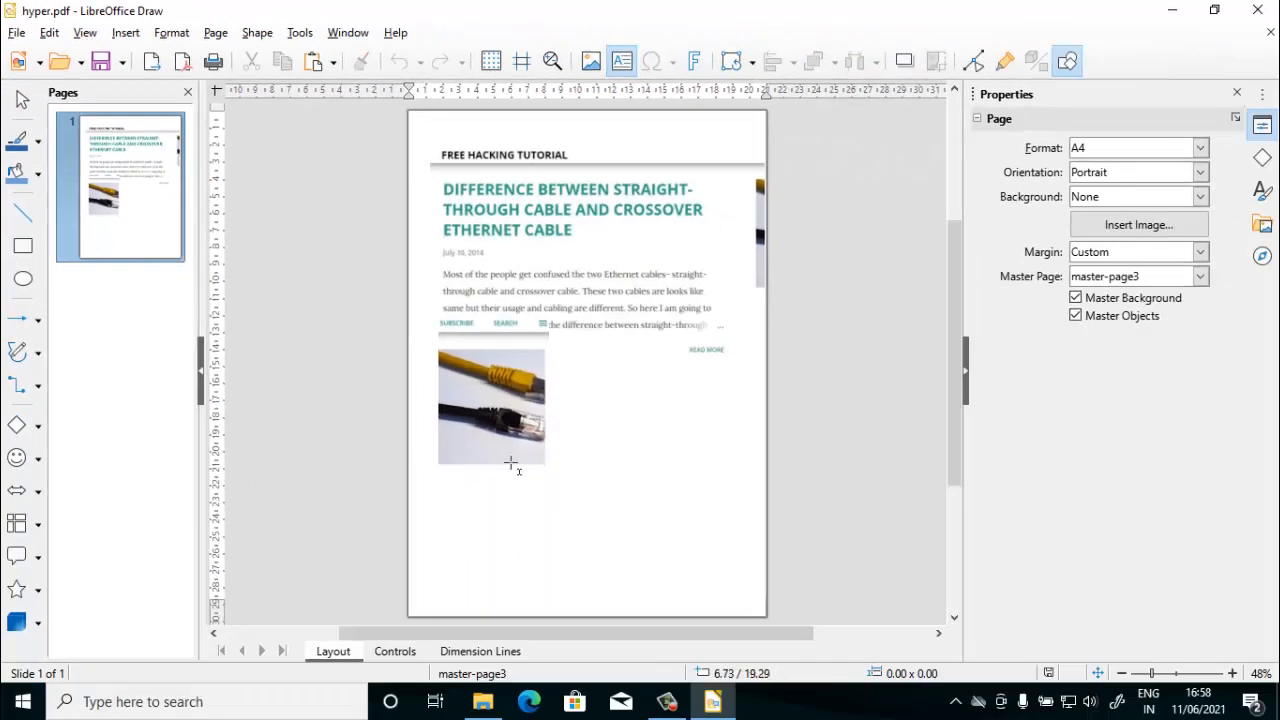
pyautogui.click(591, 410)
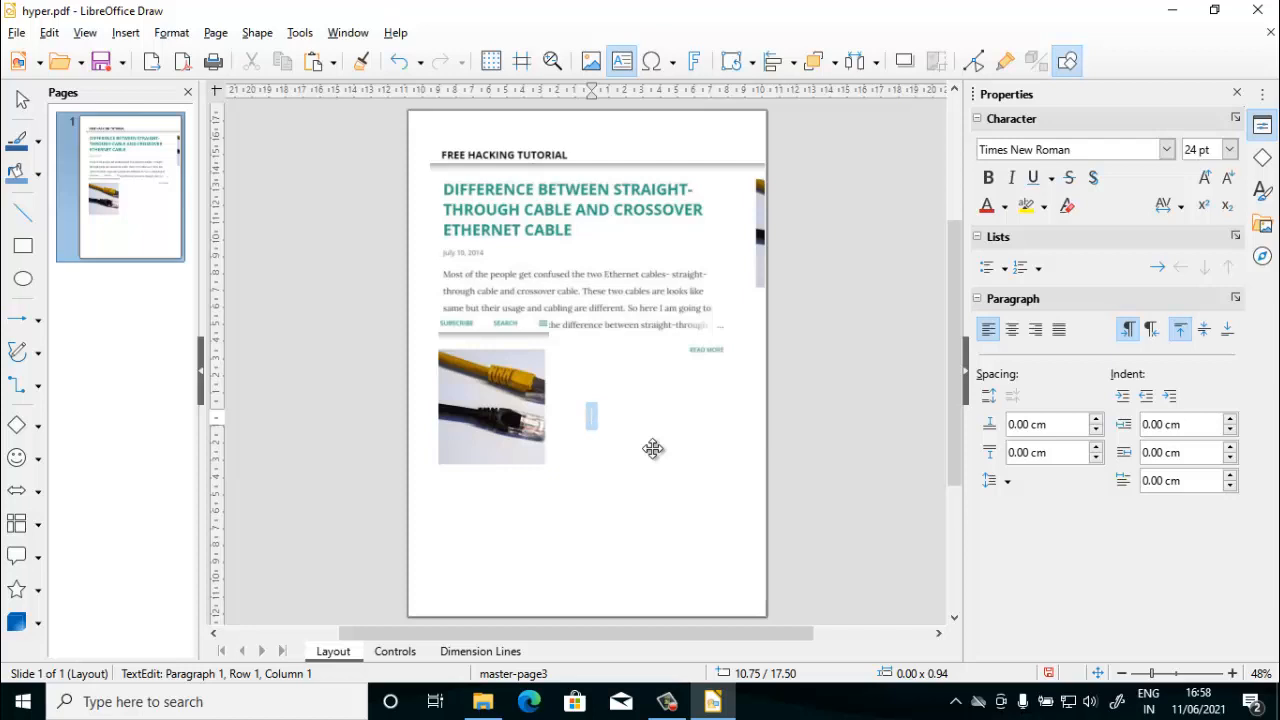
pyautogui.write('Click her')
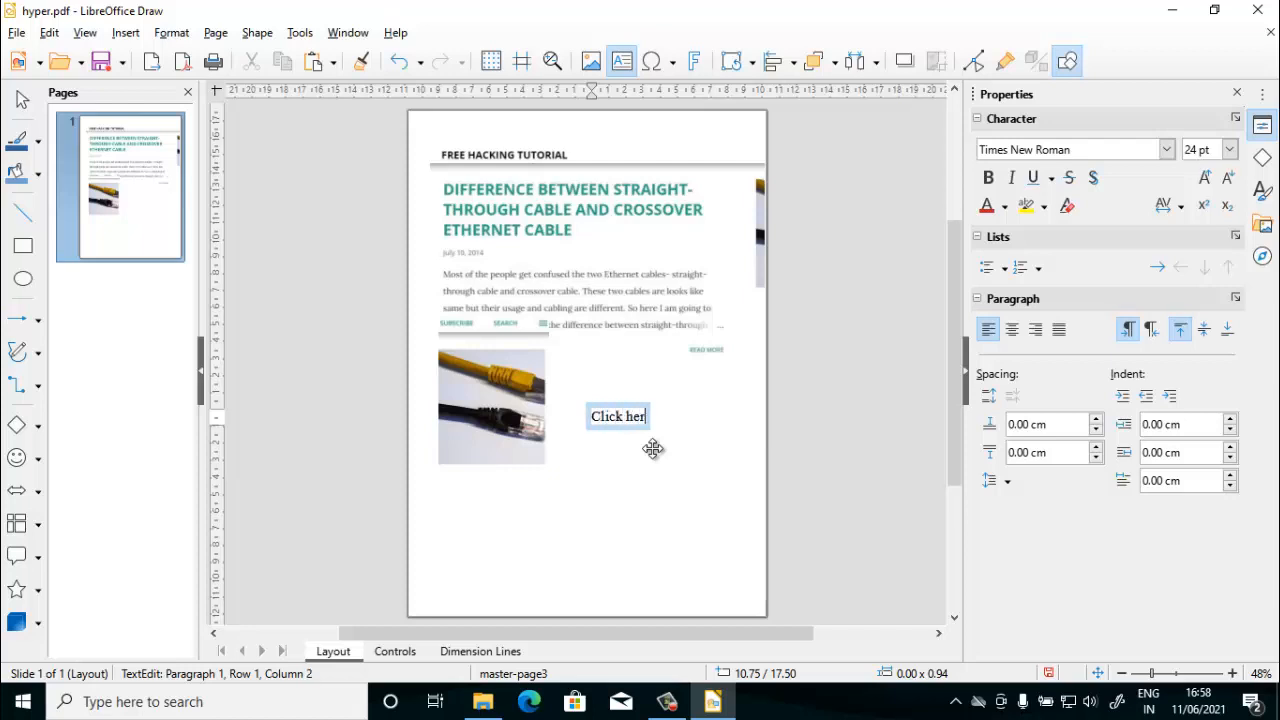
pyautogui.write('e to view more')
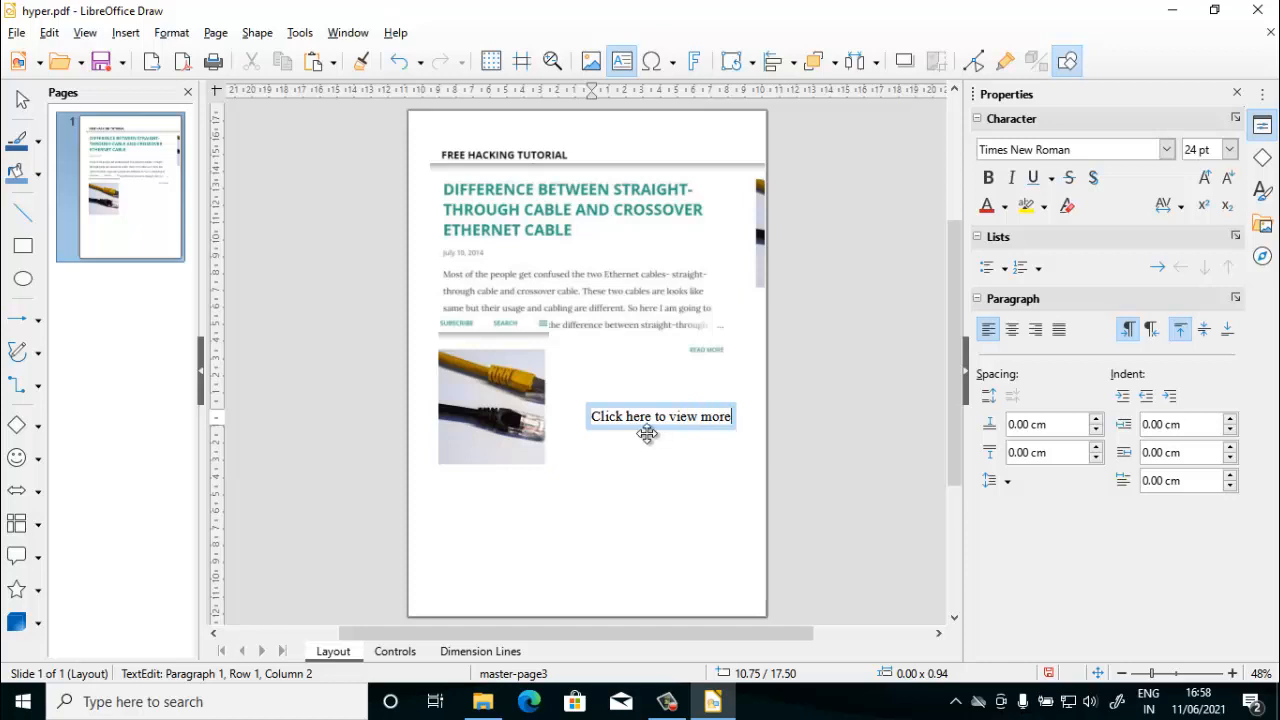
pyautogui.click(648, 428)
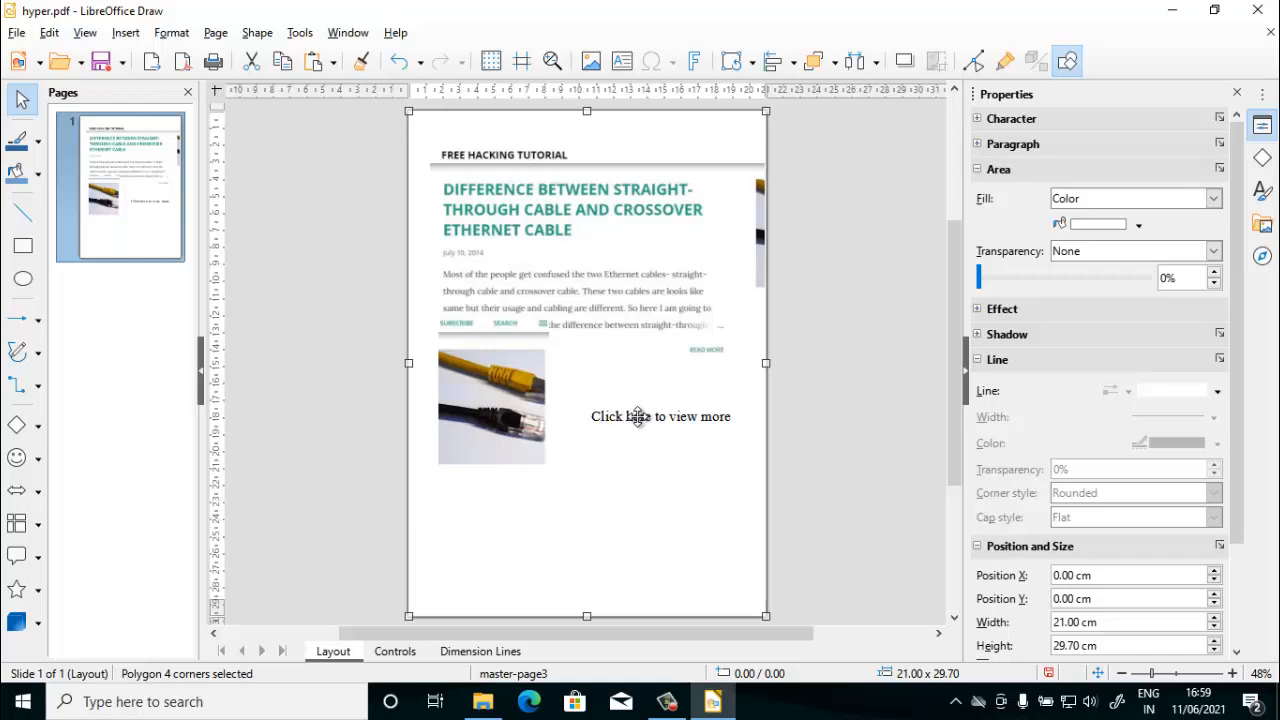
# Step: Hyperlink the words "Click here" in the text box to the copied web address ending in "crossover-cable.html#more"
pyautogui.click(633, 414)
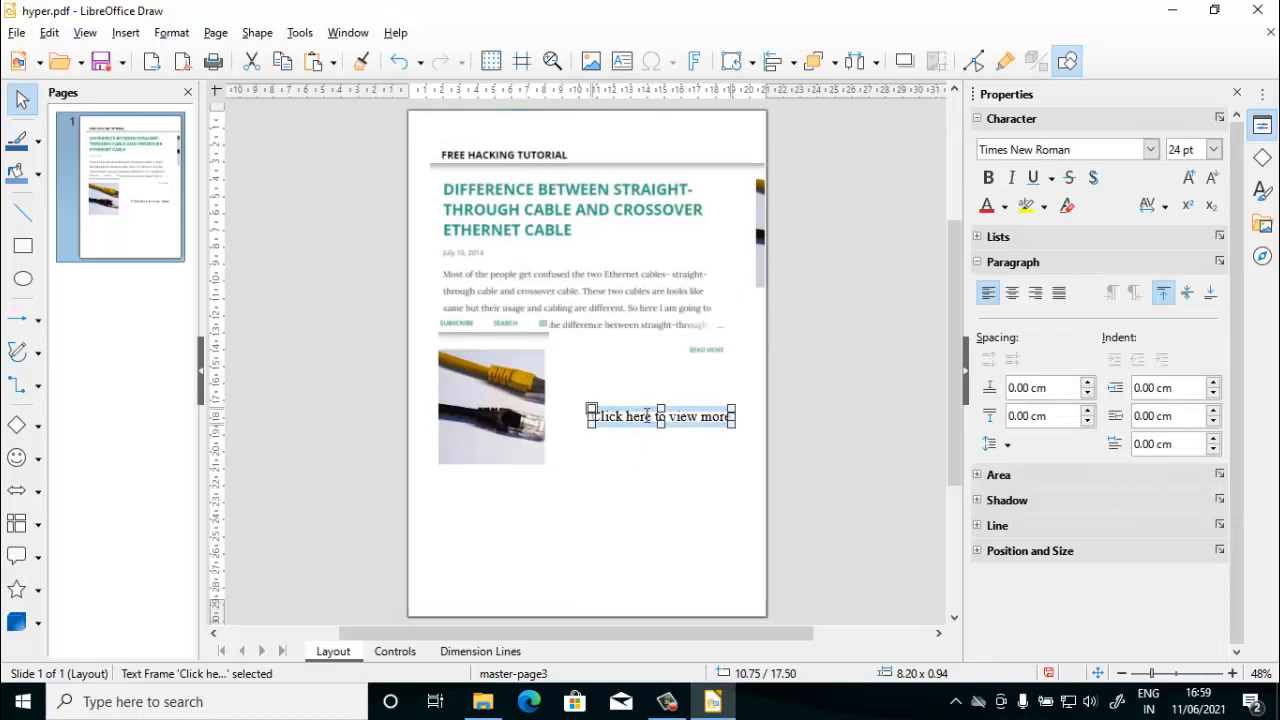
pyautogui.moveTo(653, 416); pyautogui.dragTo(591, 416)
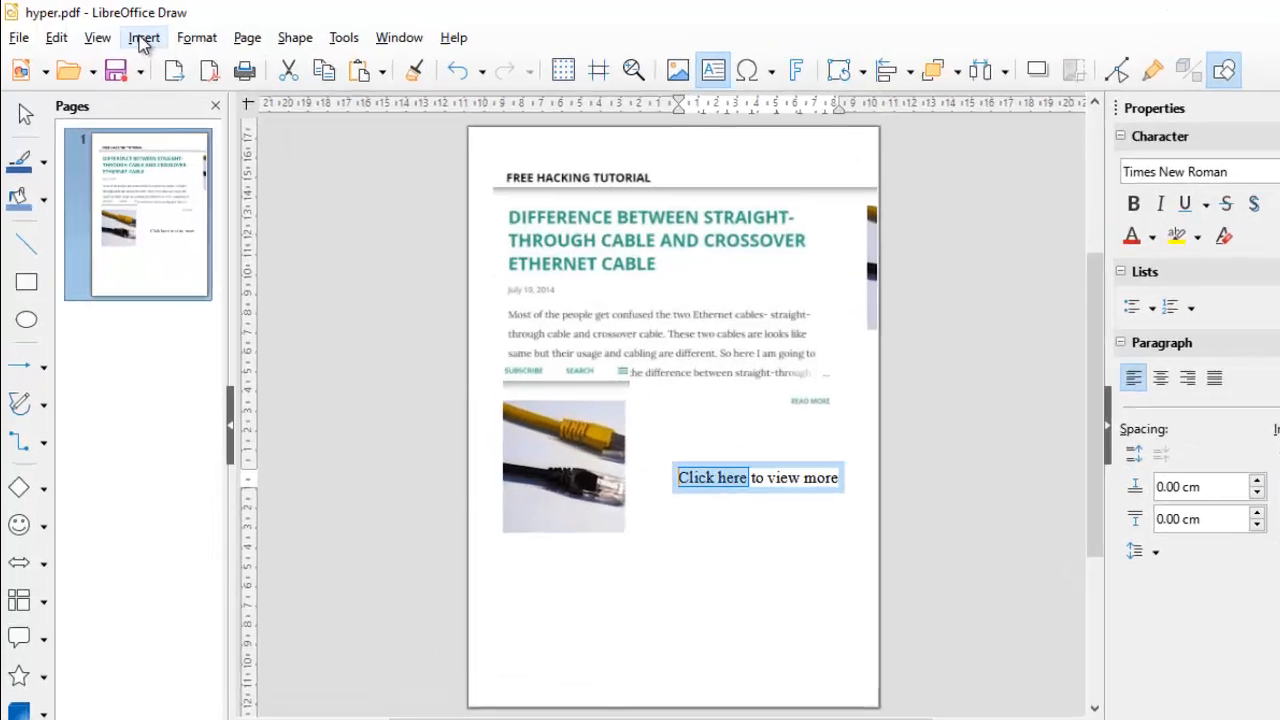
pyautogui.click(125, 33)
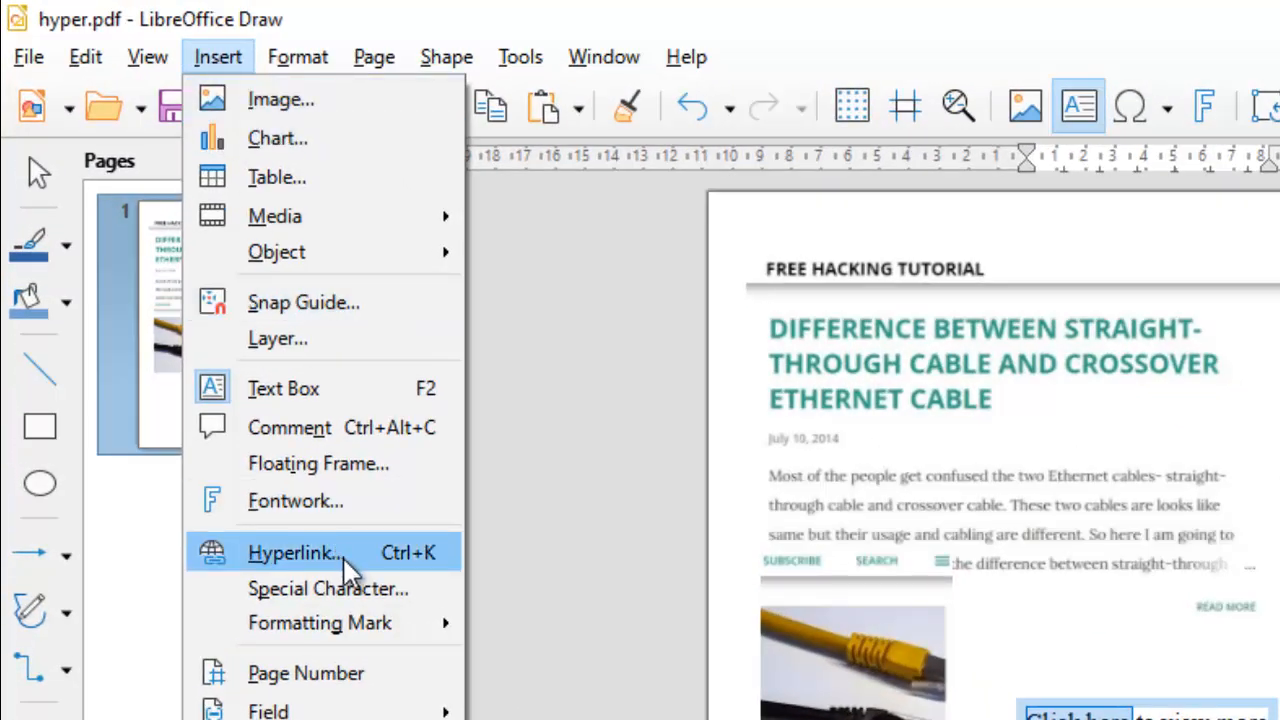
pyautogui.click(405, 562)
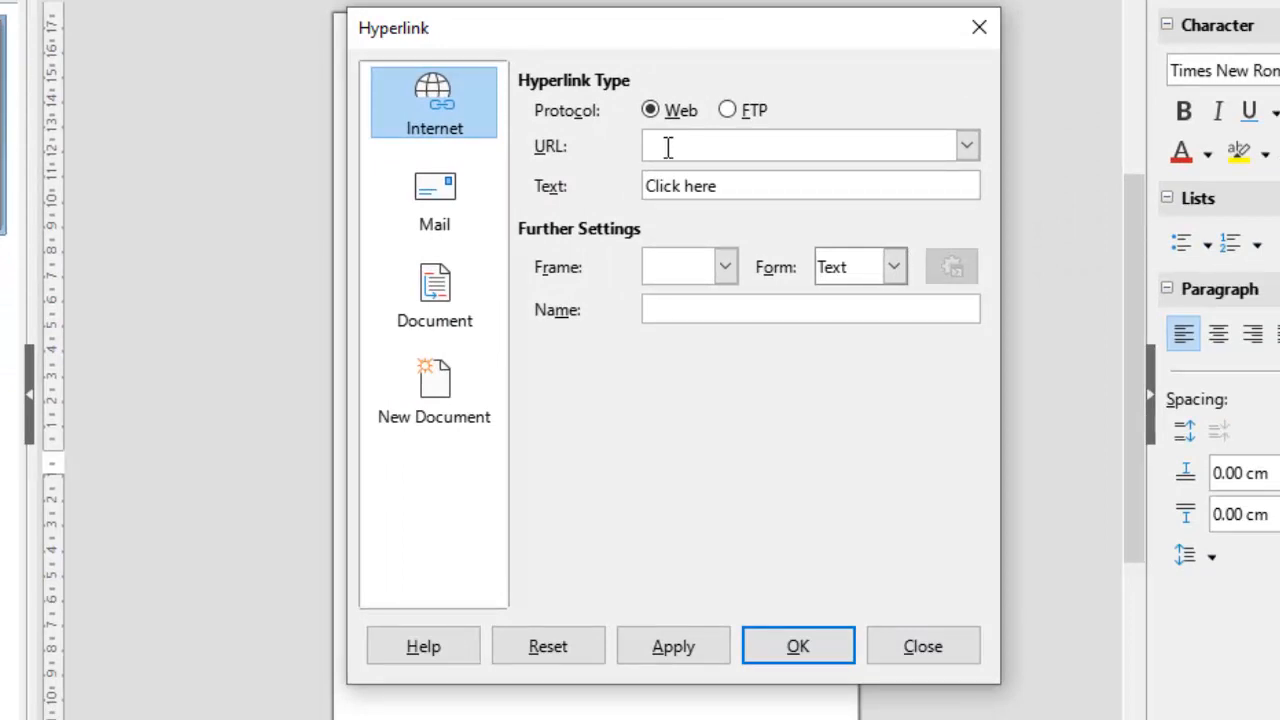
pyautogui.rightClick(678, 146)
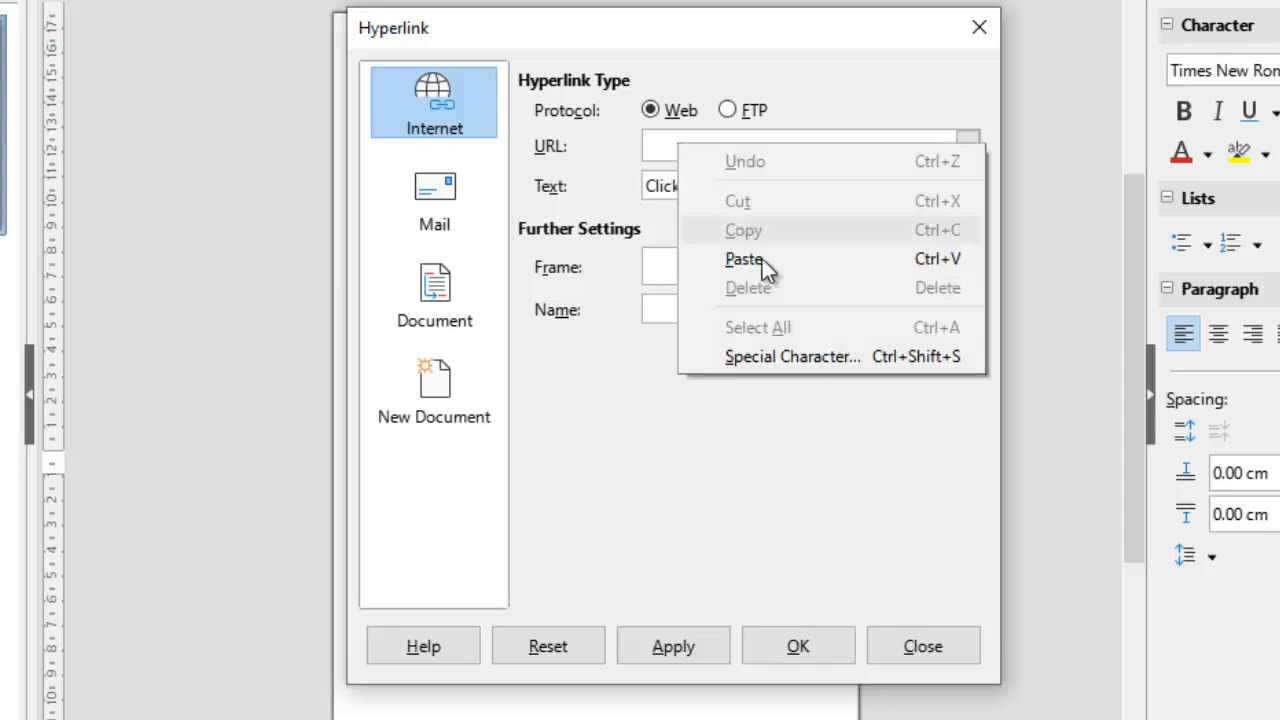
pyautogui.click(762, 262)
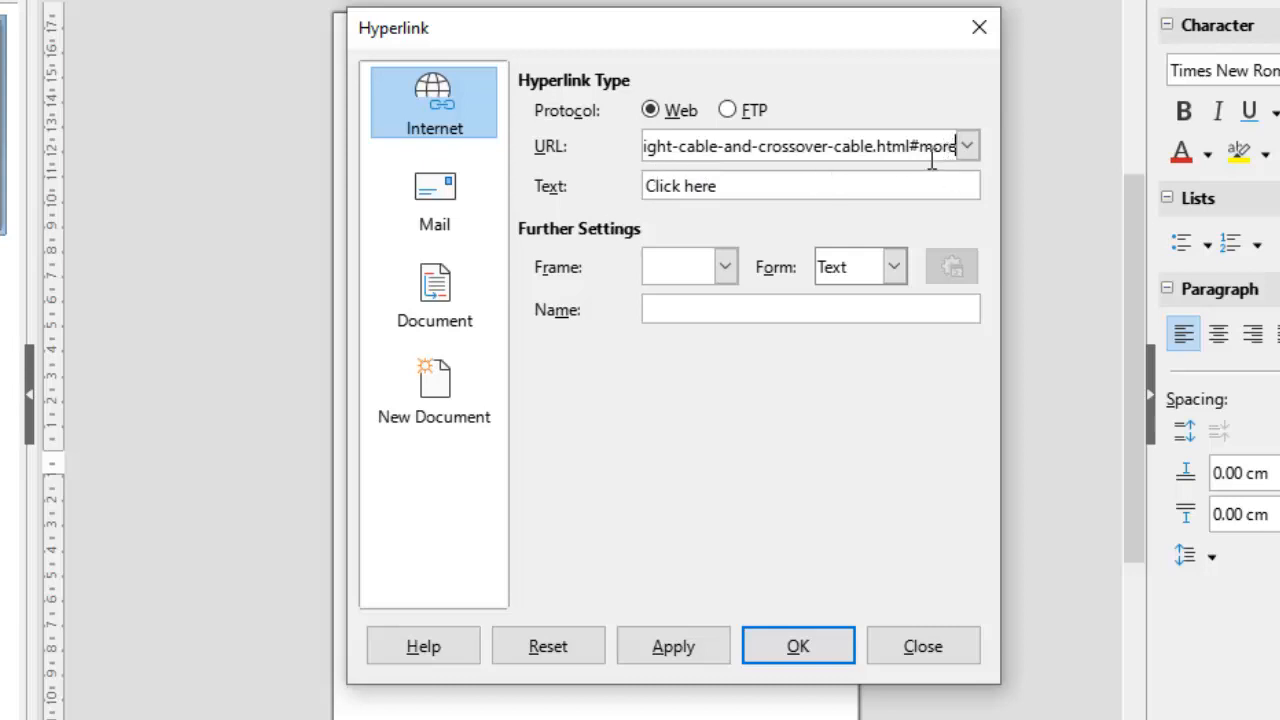
pyautogui.click(800, 655)
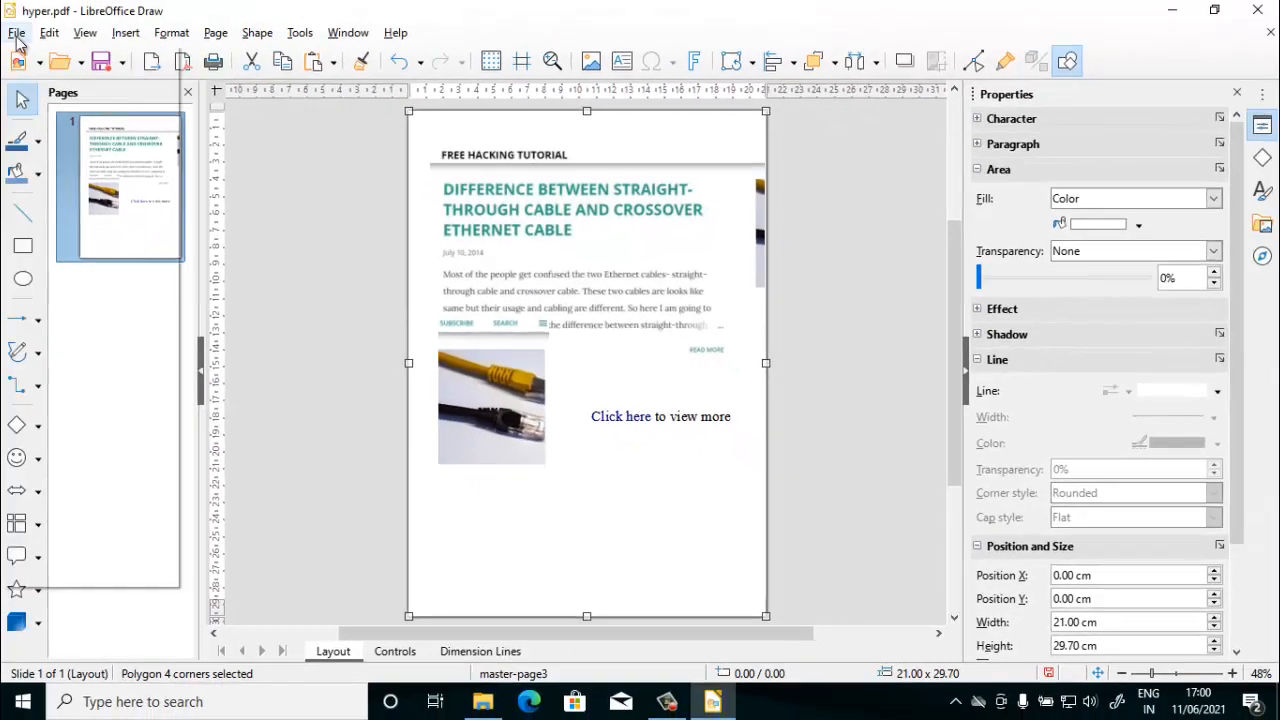
# Step: Export the document as a PDF with the default options, saving it on the Desktop as hyper1
pyautogui.click(16, 33)
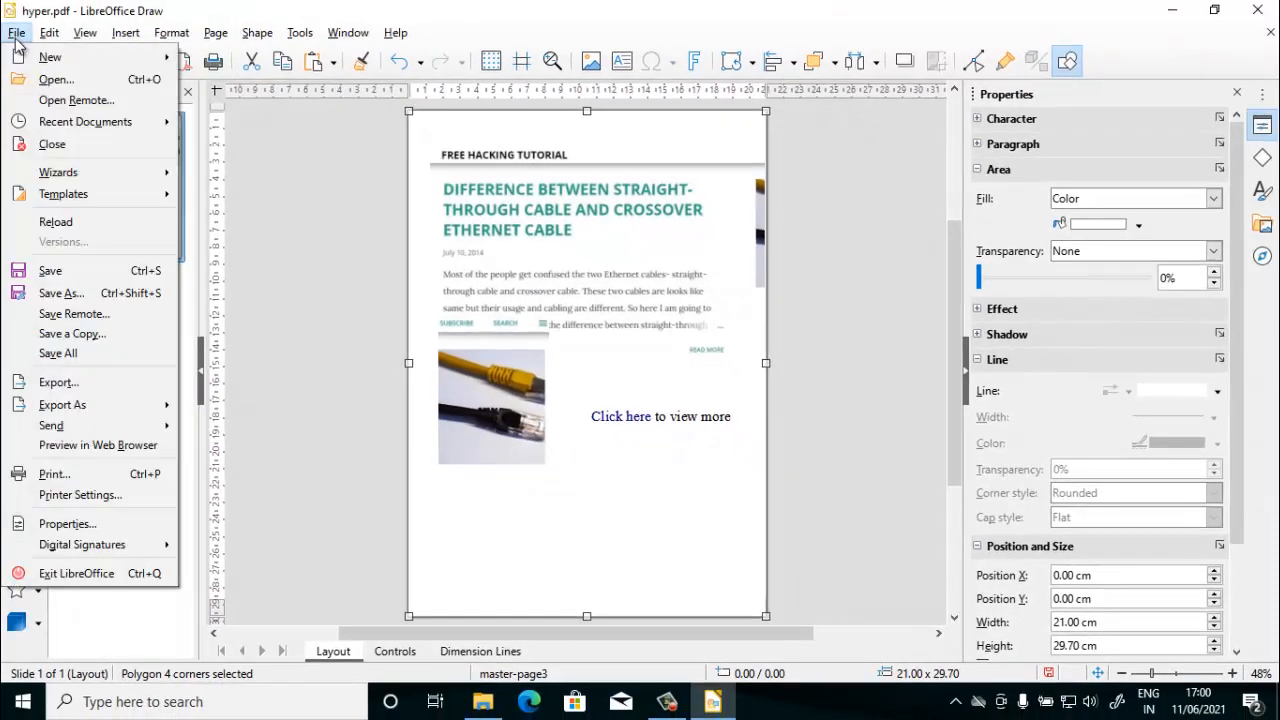
pyautogui.moveTo(96, 404)
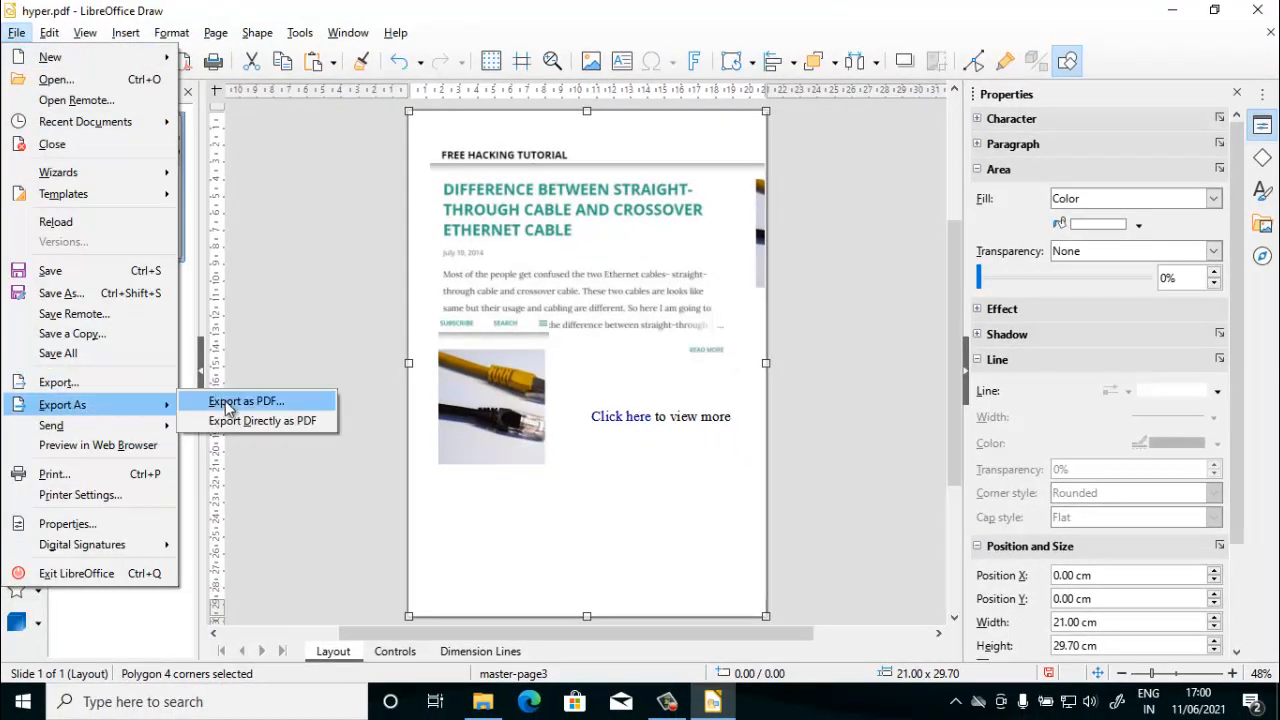
pyautogui.click(245, 410)
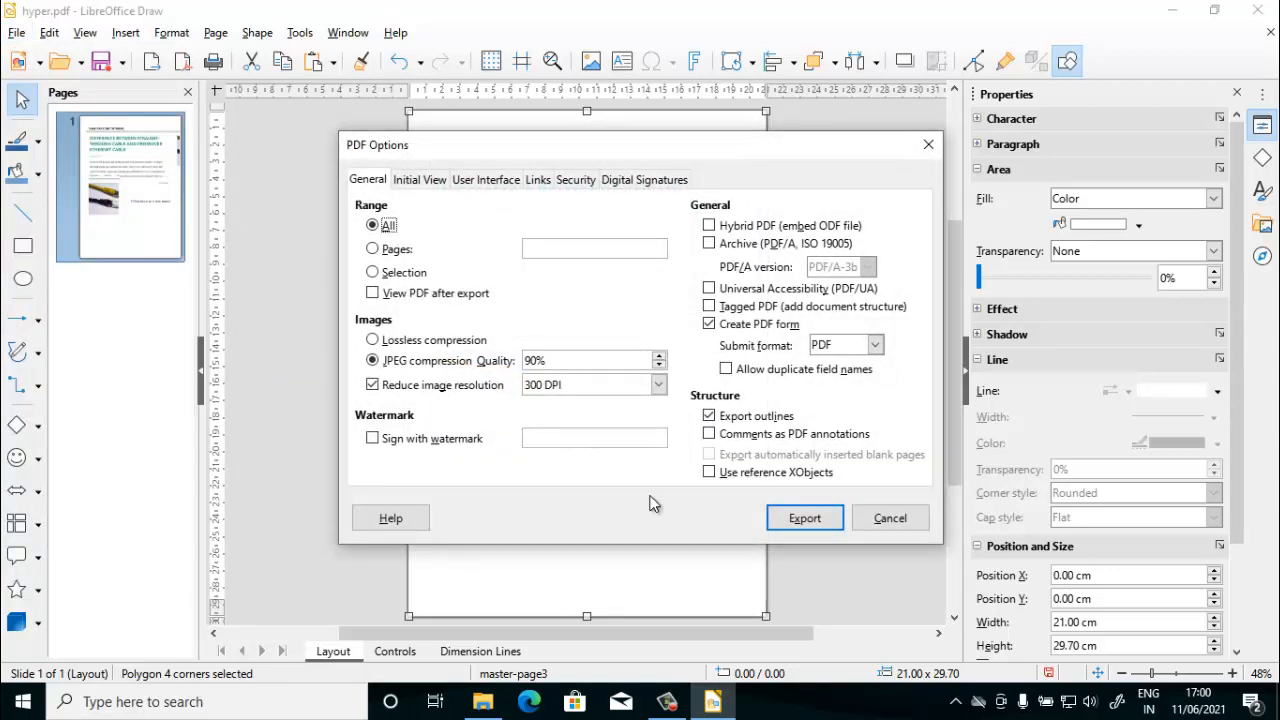
pyautogui.click(806, 520)
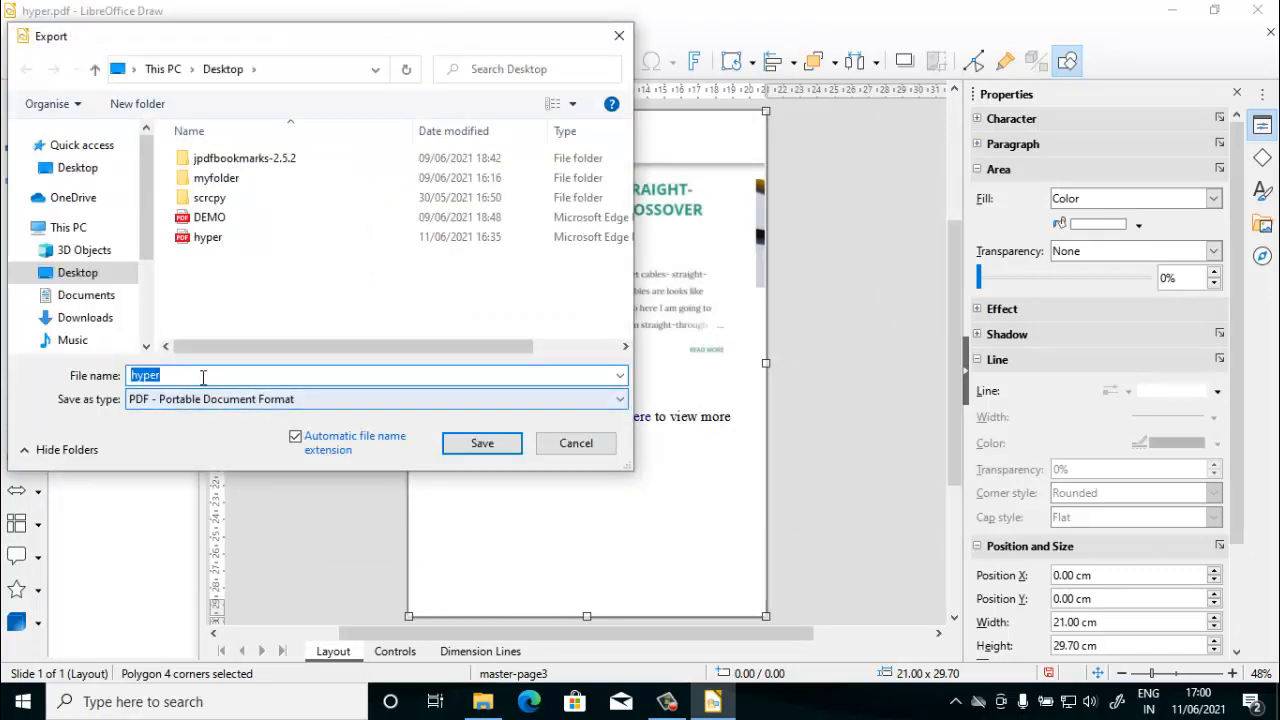
pyautogui.click(202, 377)
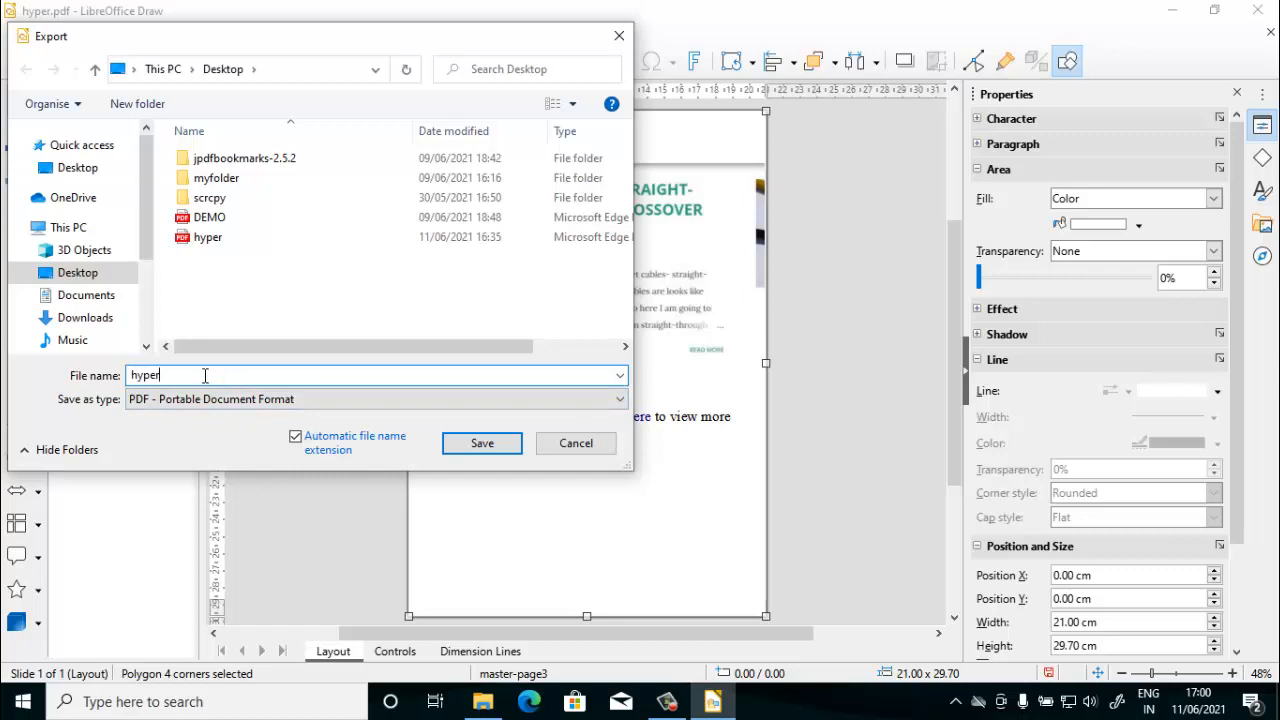
pyautogui.write('1')
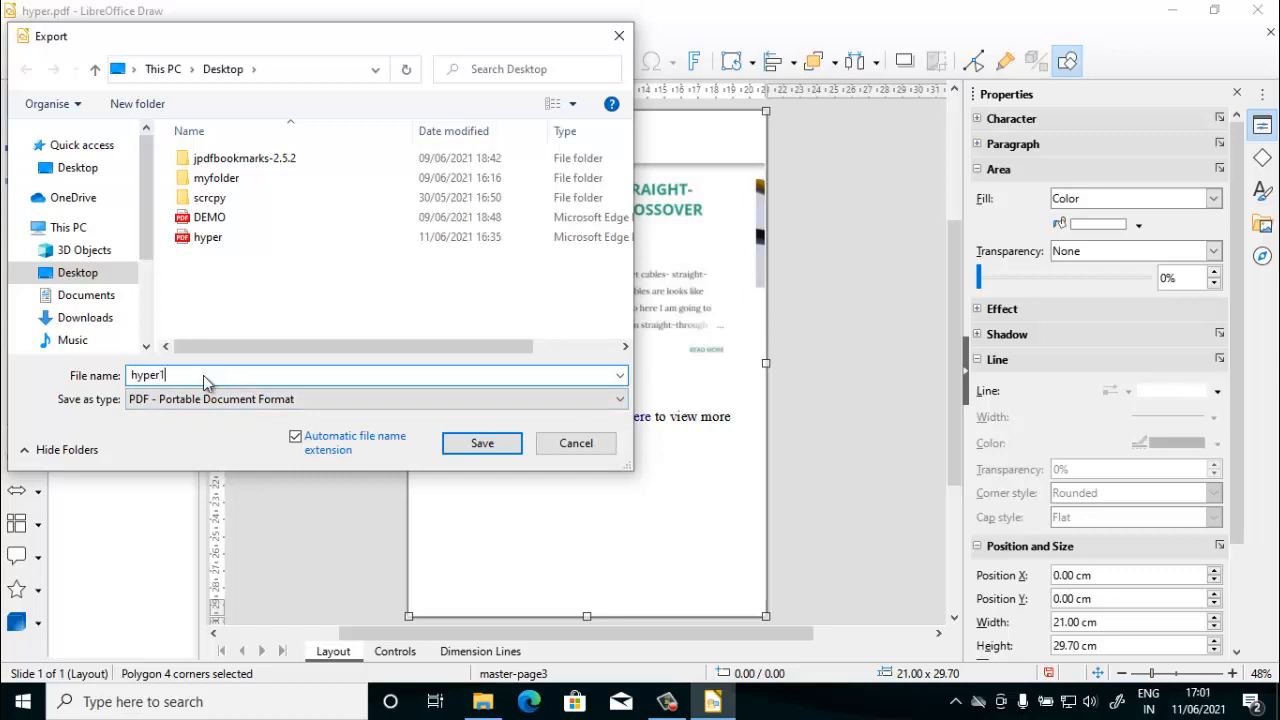
pyautogui.click(483, 442)
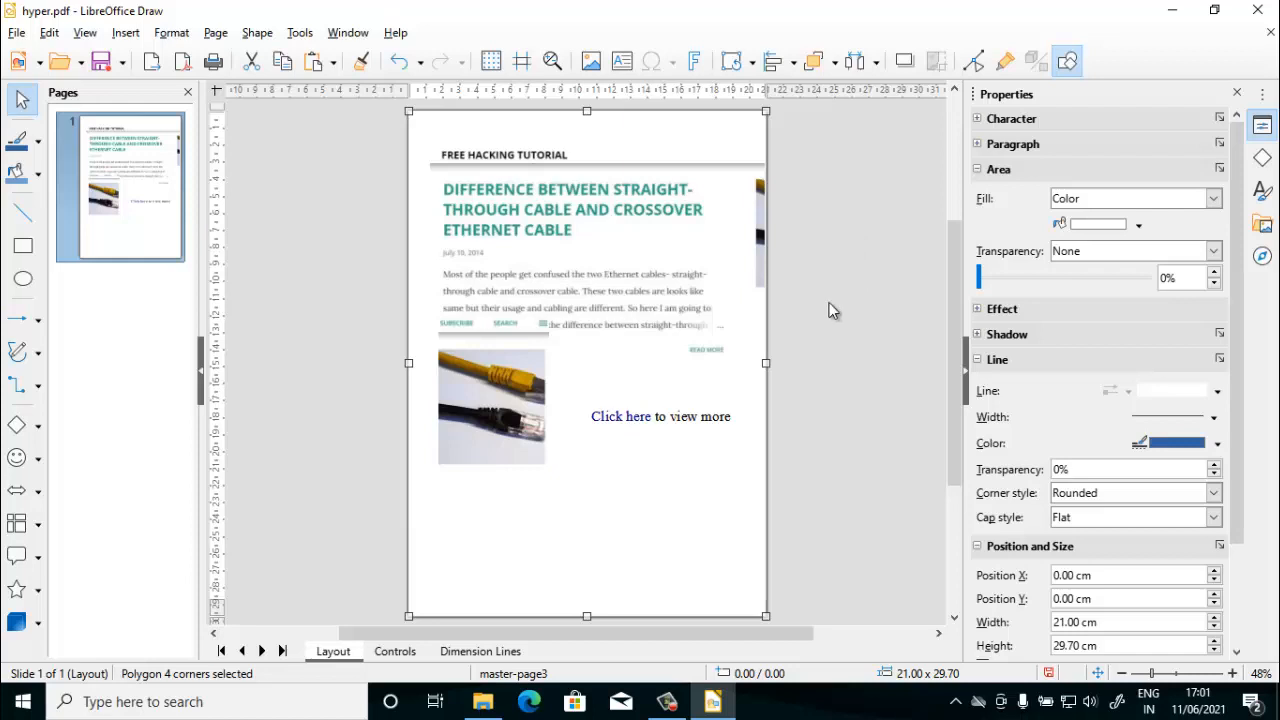
# Step: Close LibreOffice Draw and return to the desktop
pyautogui.click(1256, 19)
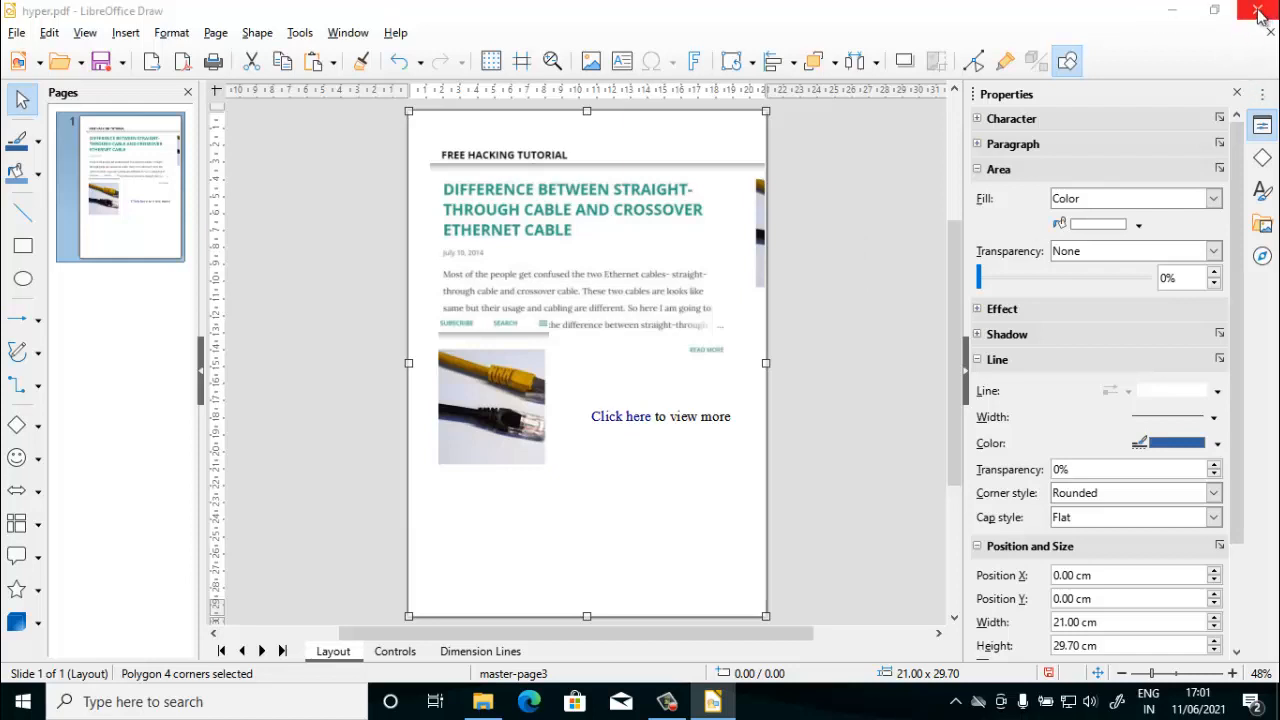
pyautogui.click(697, 380)
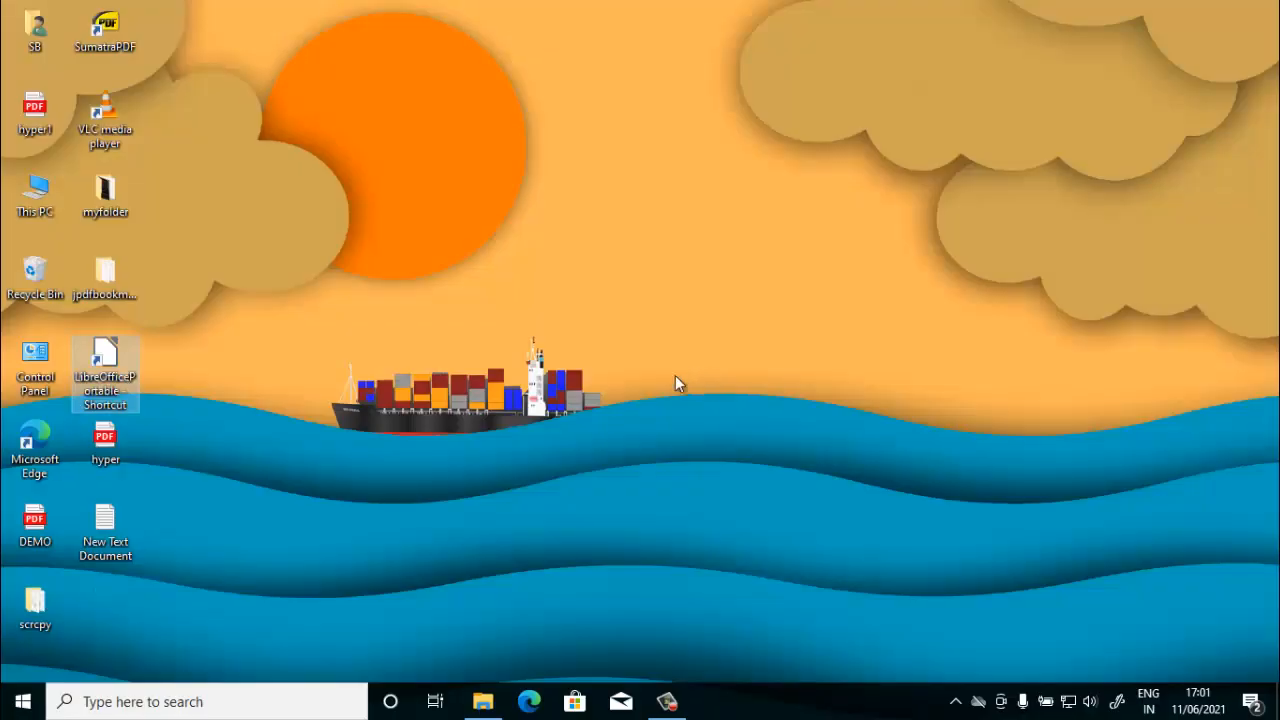
pyautogui.click(357, 406)
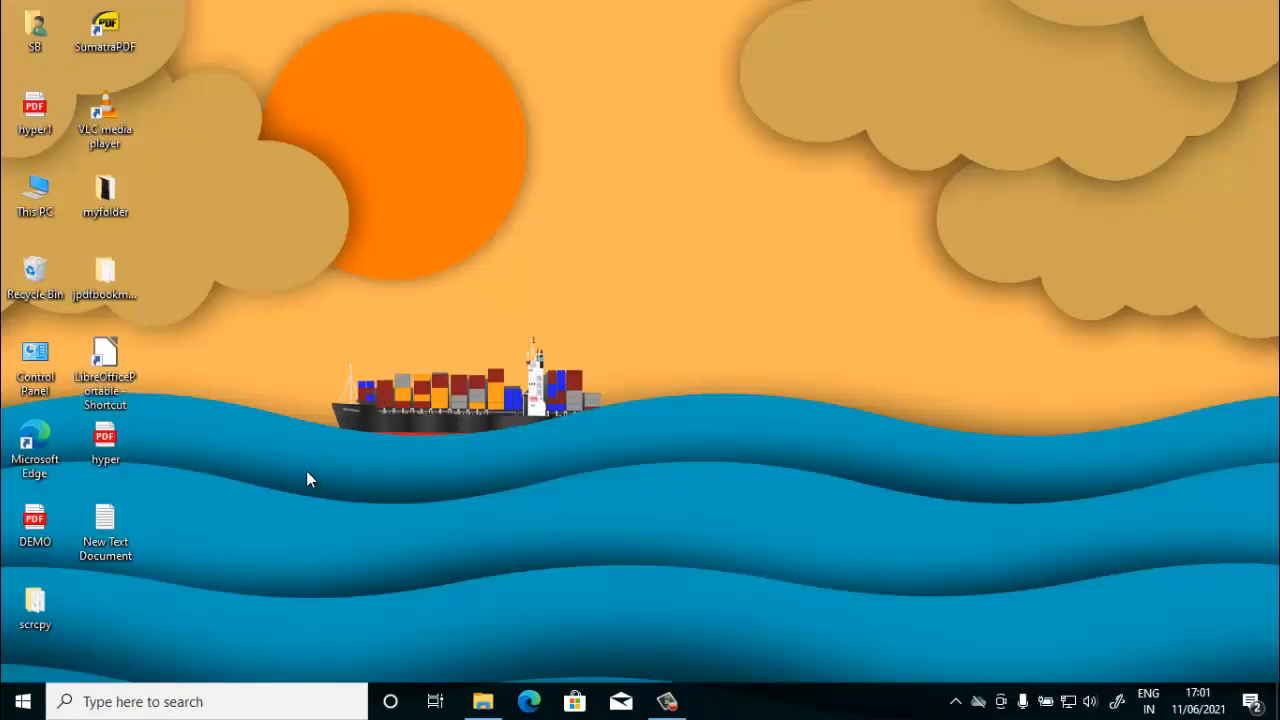
# Step: Move the hyper1 file beside Control Panel on the desktop and open it in Microsoft Edge
pyautogui.moveTo(38, 112); pyautogui.dragTo(489, 320)
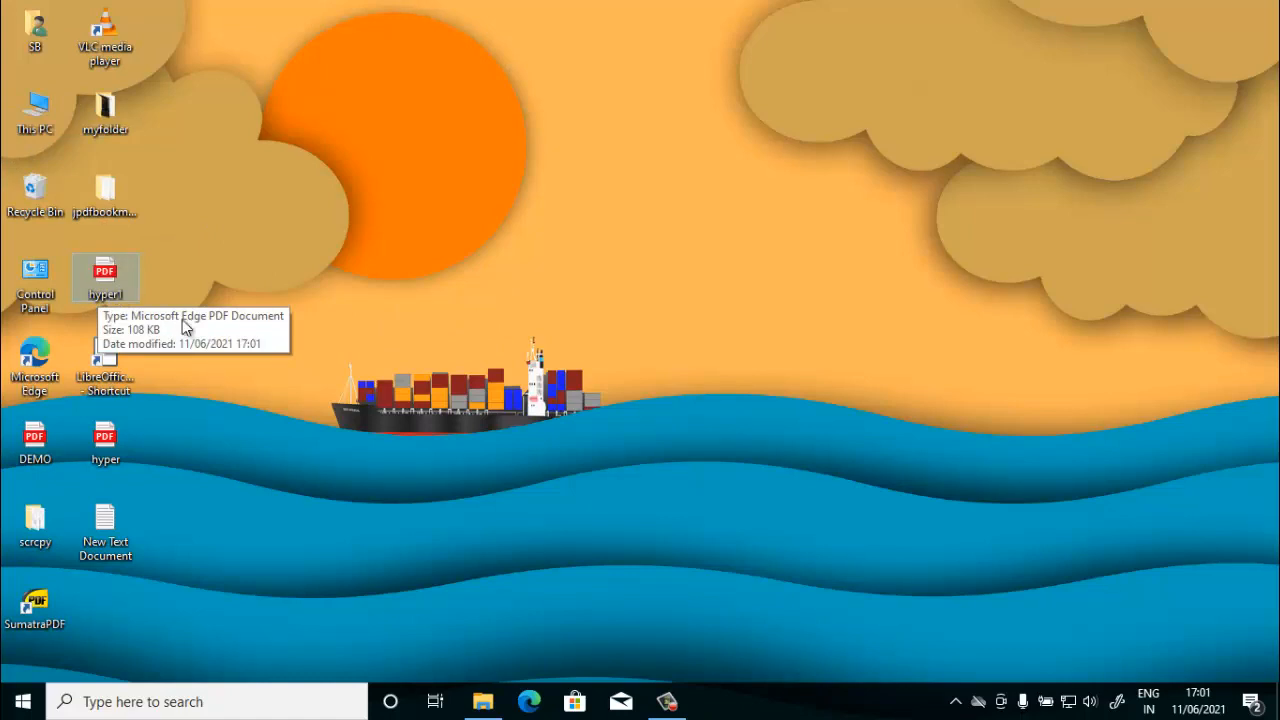
pyautogui.doubleClick(106, 280)
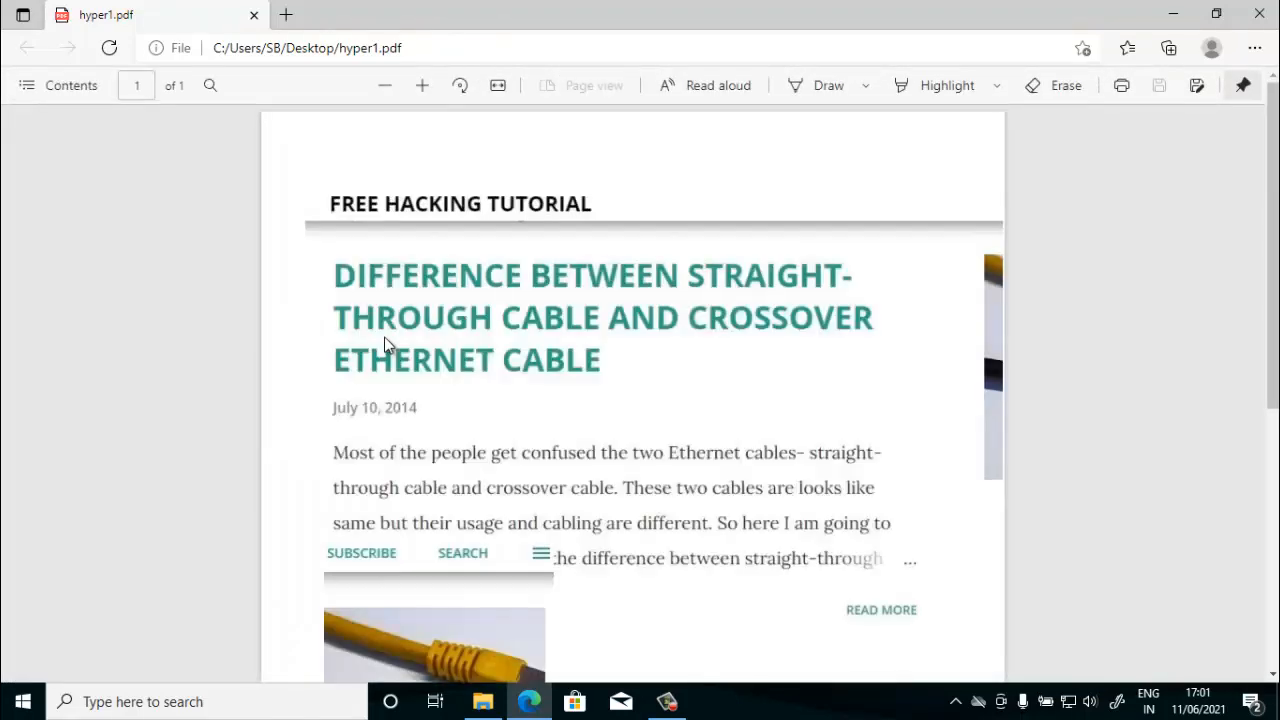
# Step: Test the "Click here" hyperlink in the PDF by opening its linked web page, and return to the link text in hyper1.pdf
pyautogui.scroll(-5, 614, 362)
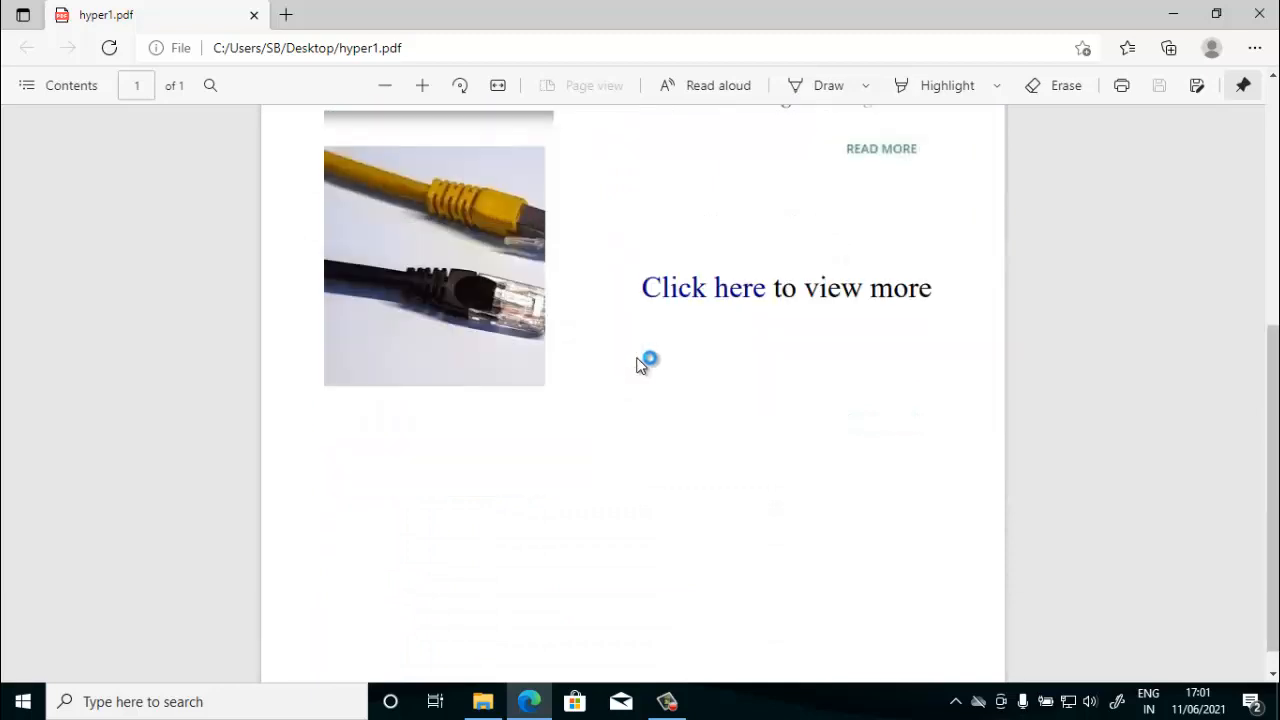
pyautogui.scroll(1, 706, 365)
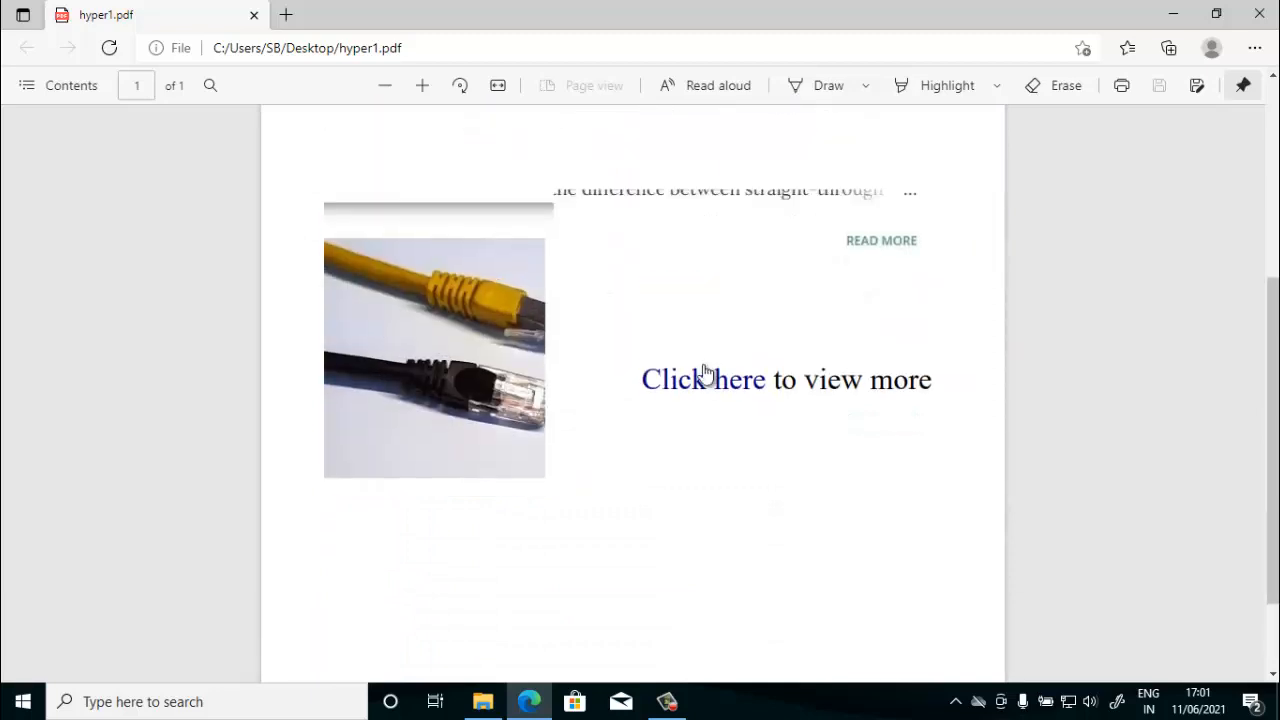
pyautogui.scroll(2, 757, 366)
pyautogui.scroll(-3, 751, 383)
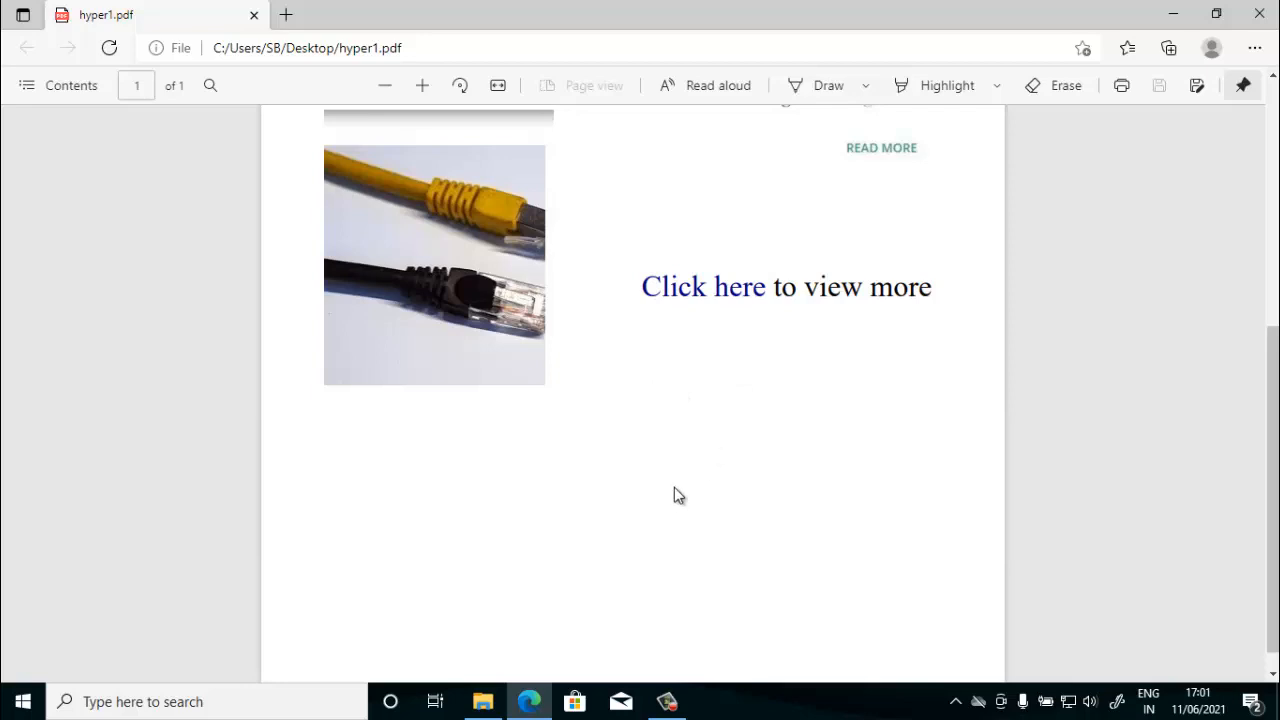
pyautogui.click(691, 296)
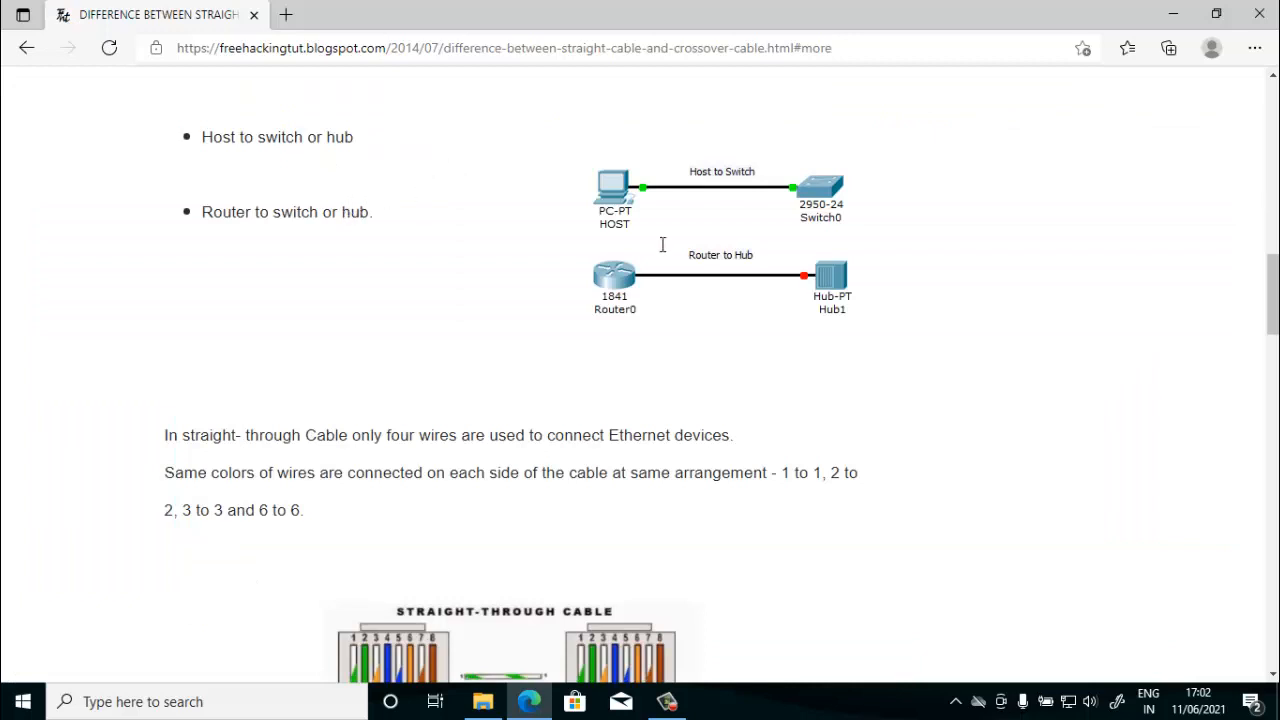
pyautogui.hotkey('alt', 'Left')
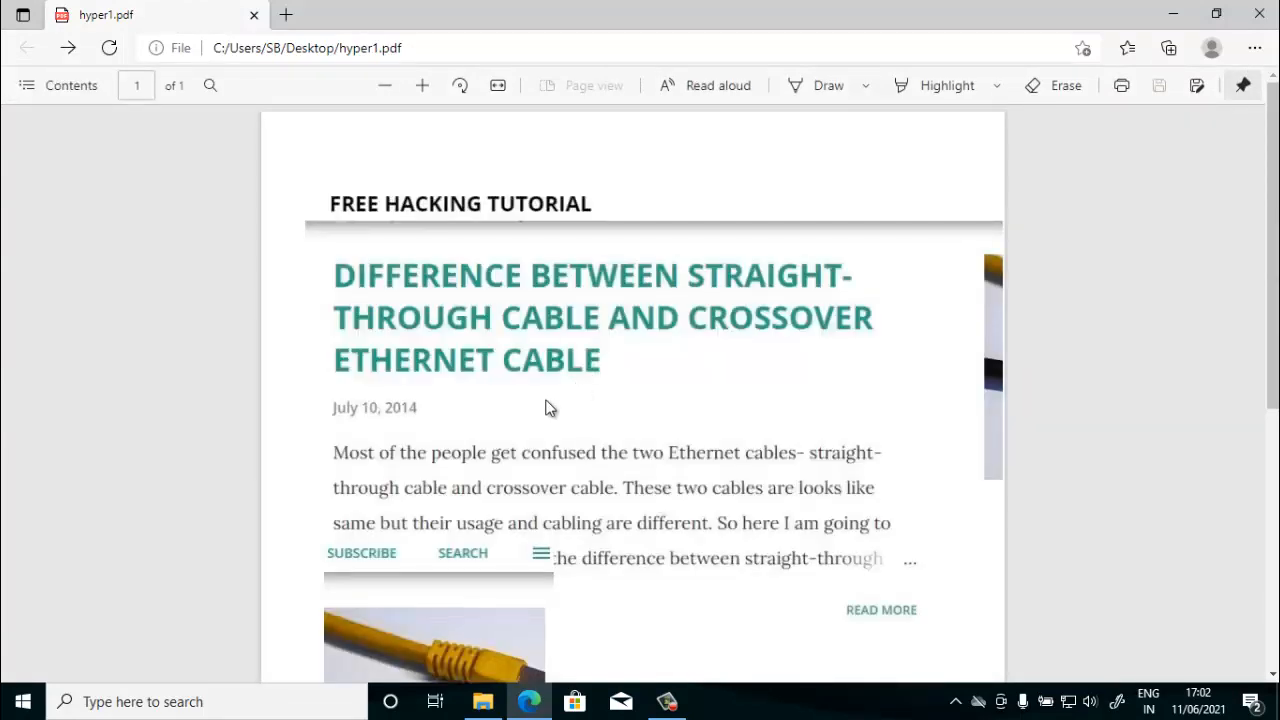
pyautogui.scroll(-4, 570, 380)
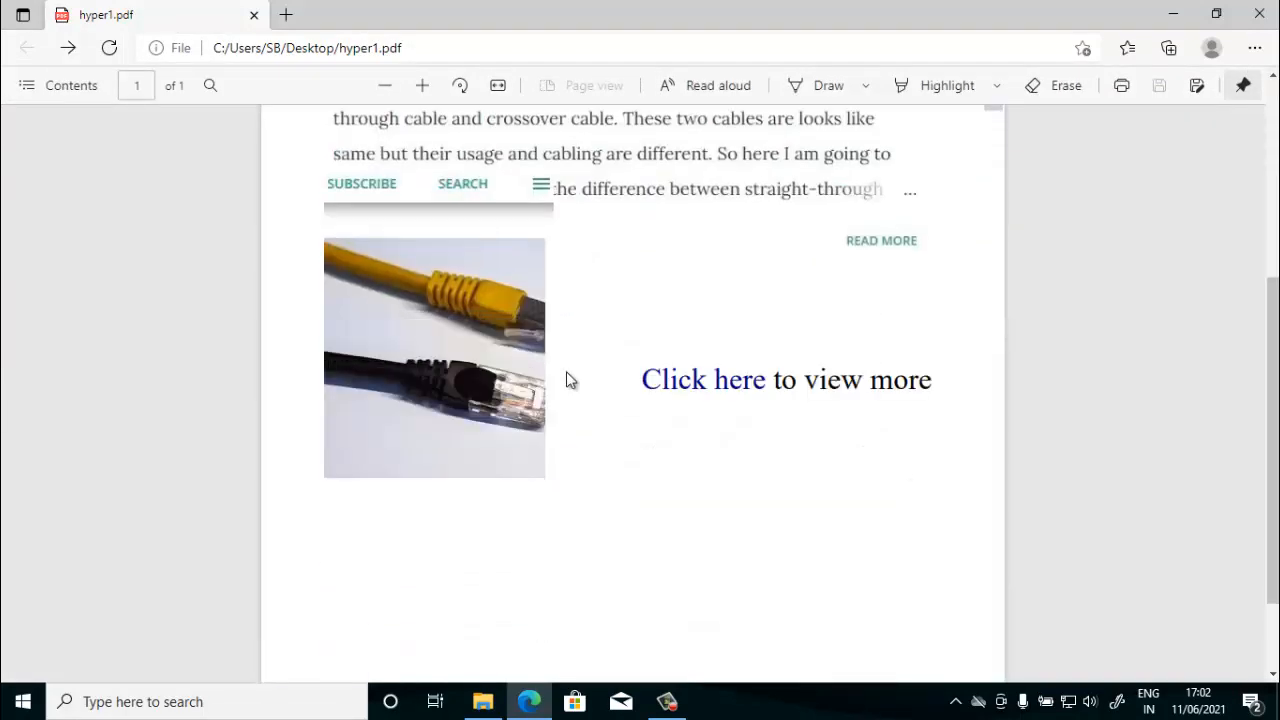